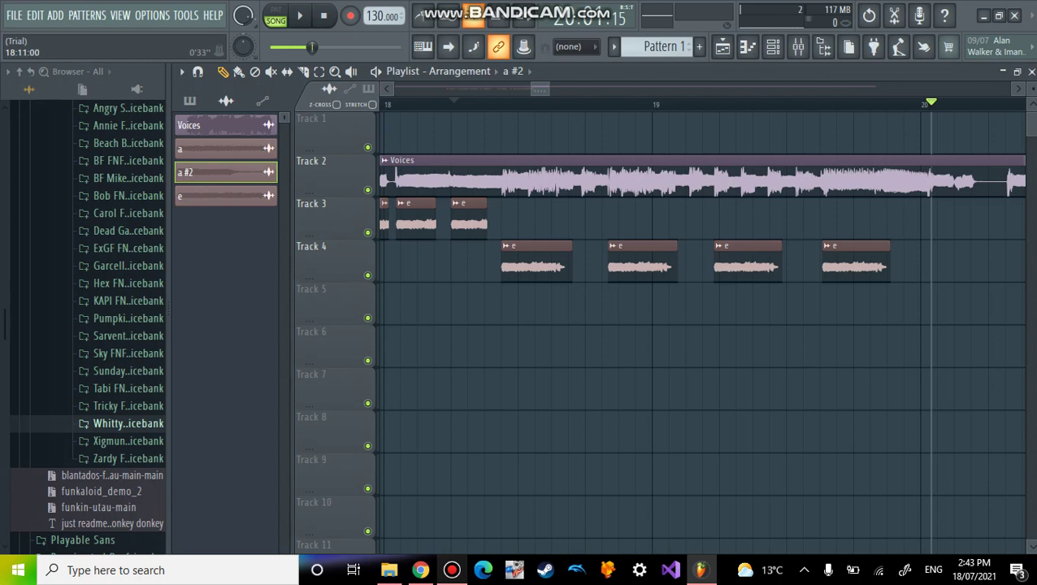
scroll(699, 325, "left", 5)
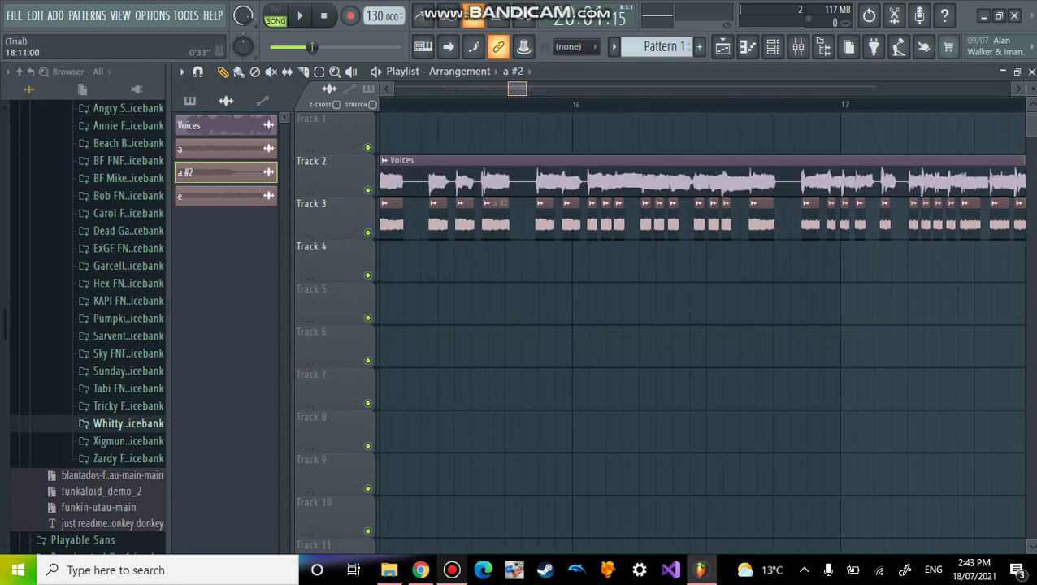
scroll(699, 325, "right", 4)
scroll(700, 325, "left", 5)
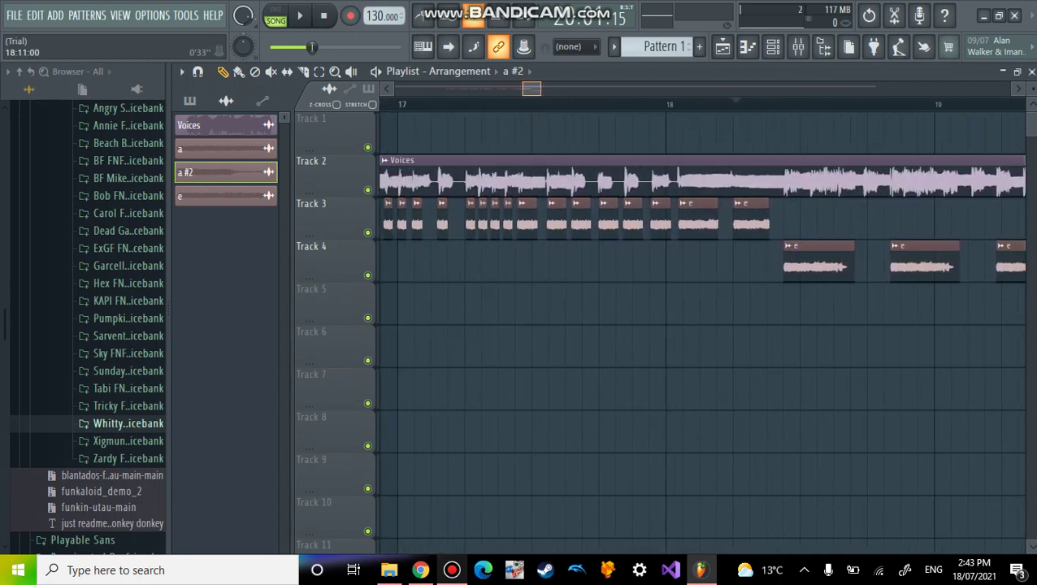
scroll(699, 325, "right", 7)
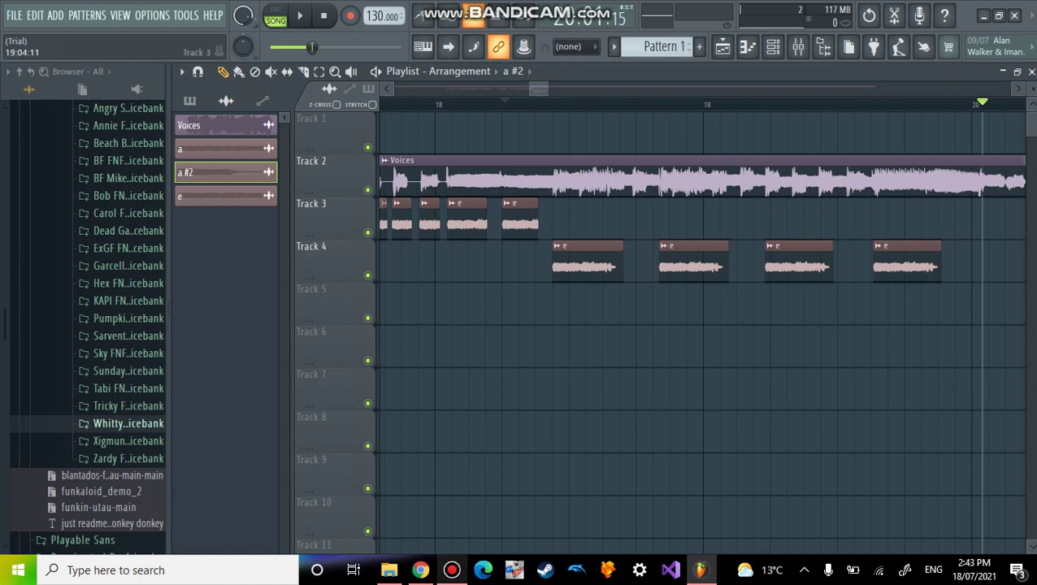
Step: Paint two short a #2 chops on Track 3 near bar 18, playing back from before bar 19
left_click_drag(785, 220, 570, 219)
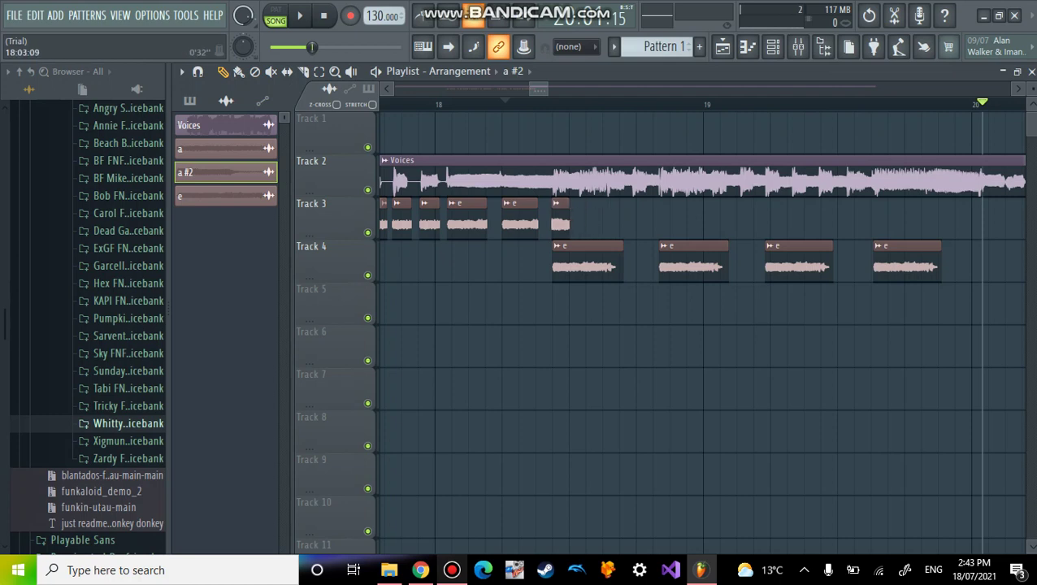
left_click(472, 104)
key("space")
key("space")
left_click_drag(602, 220, 585, 220)
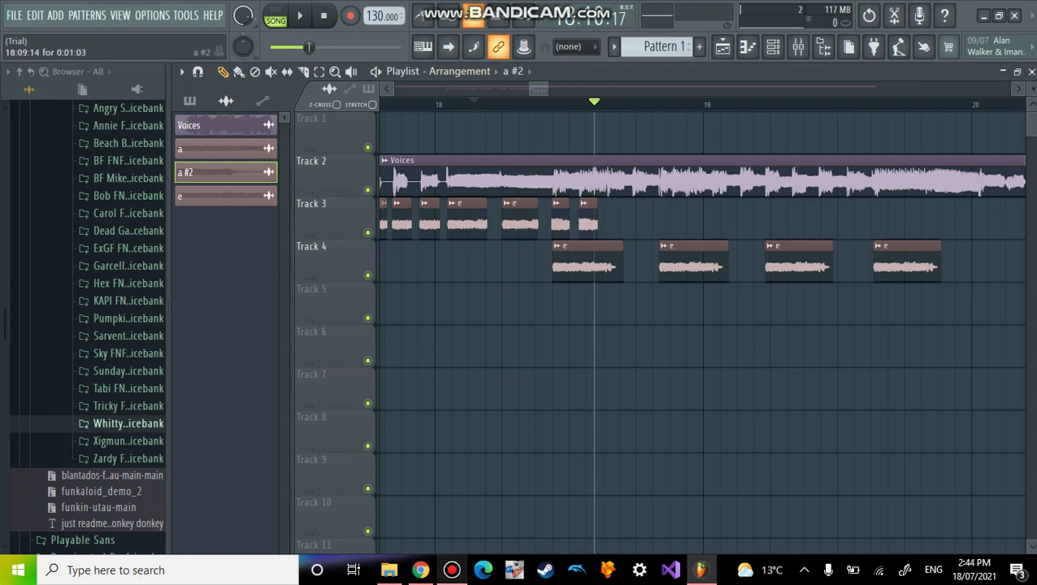
scroll(701, 325, "left", 3)
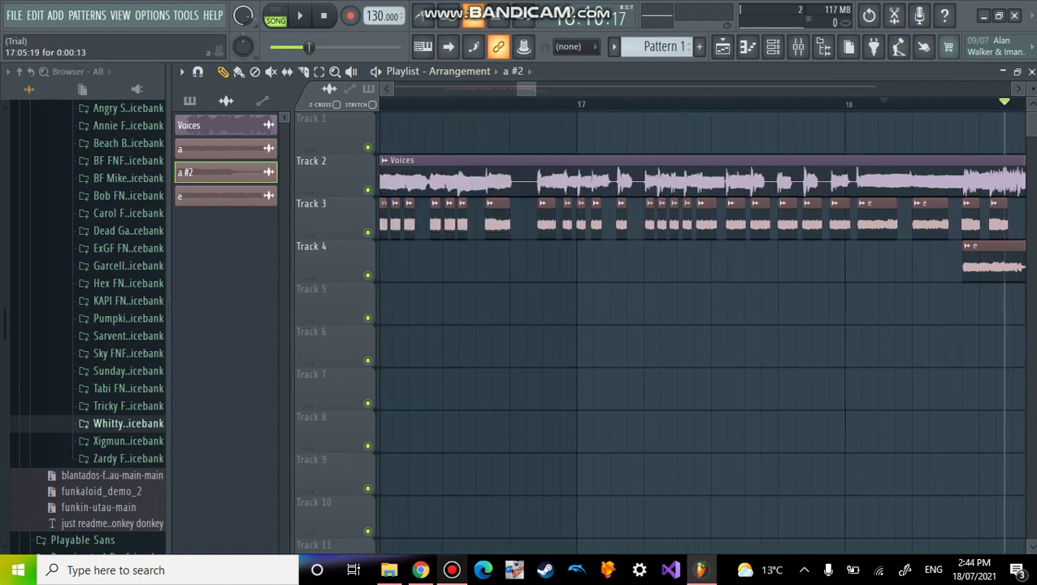
scroll(700, 326, "right", 3)
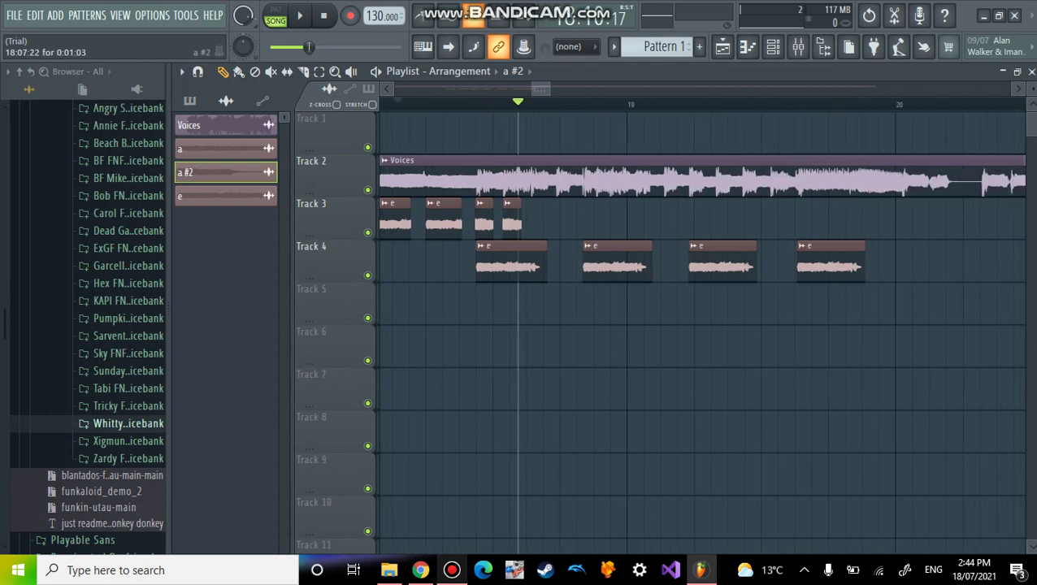
Step: Delete two extra chops on Track 3 and play the arrangement to check timing
right_click(484, 219)
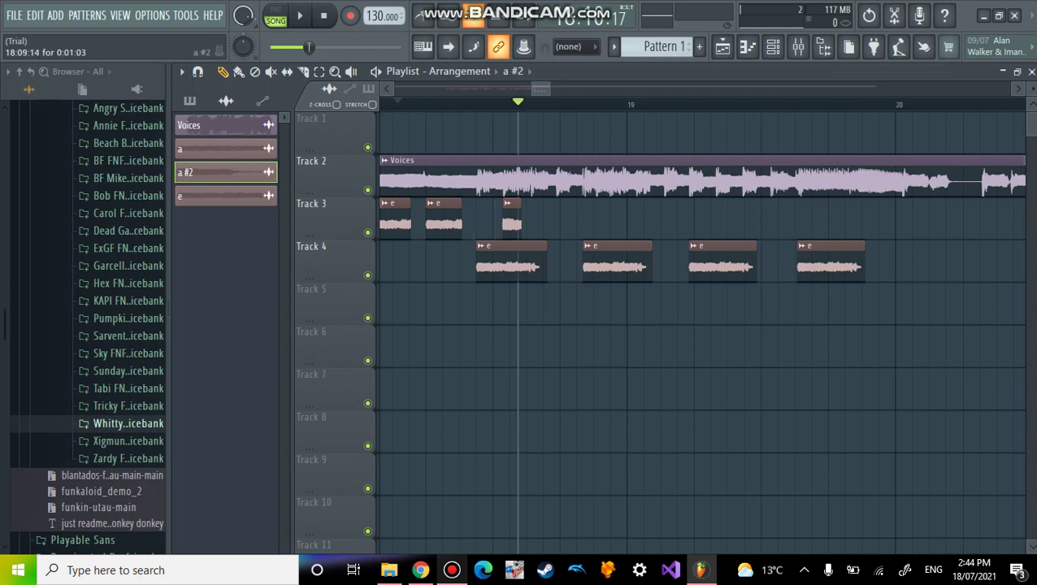
right_click(512, 219)
key("space")
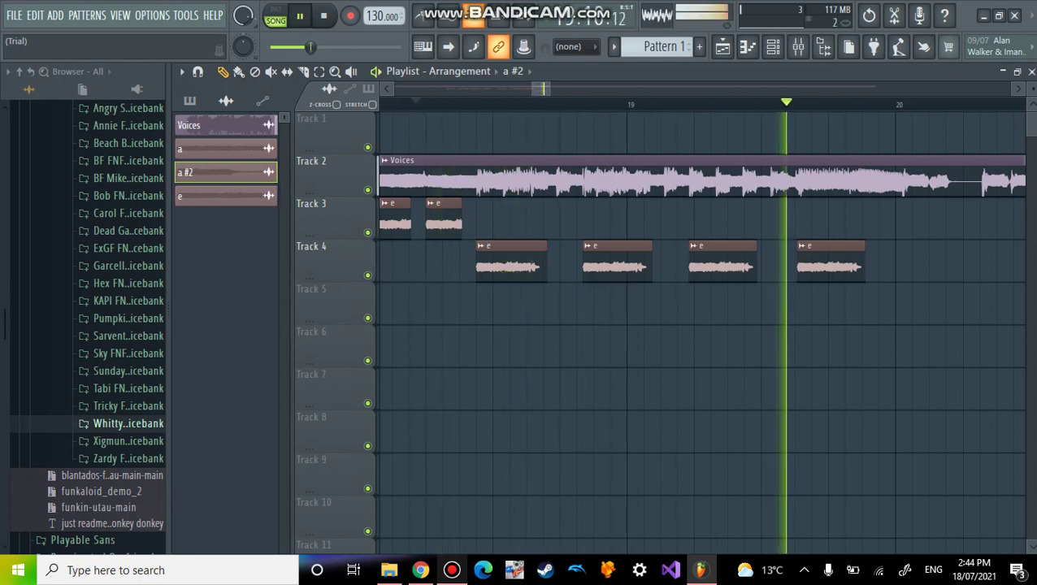
key("space")
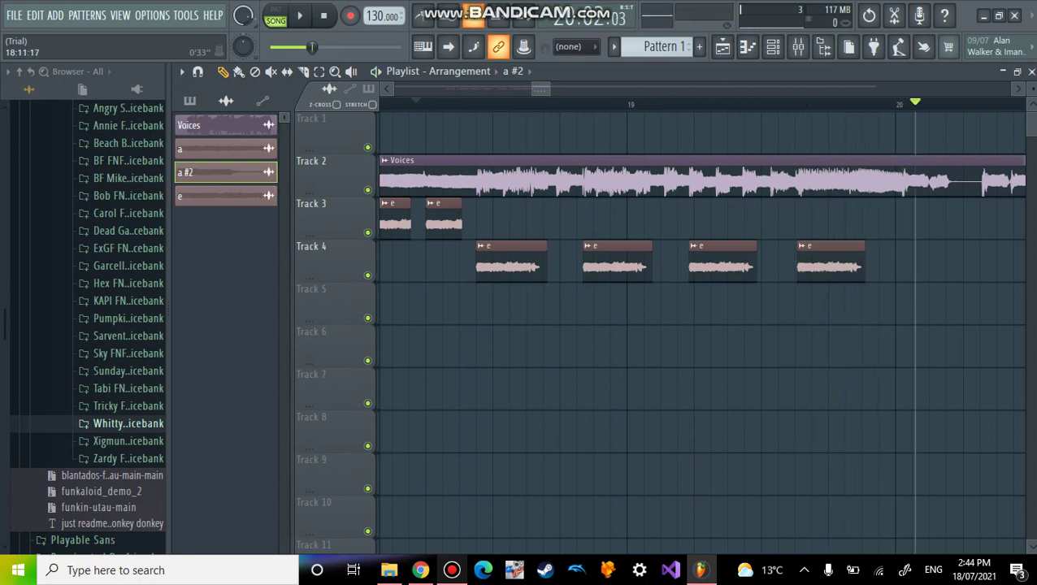
scroll(699, 260, "left", 2)
scroll(699, 260, "left", 2)
scroll(699, 260, "left", 2)
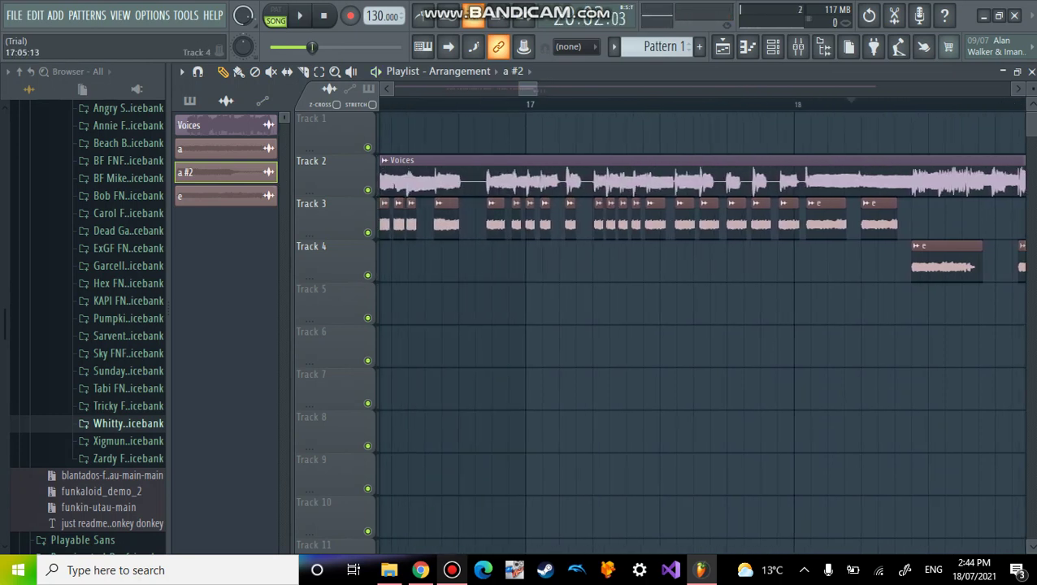
Step: Place and trim the first two a #2 chops on Track 4 around bar 17
key("space")
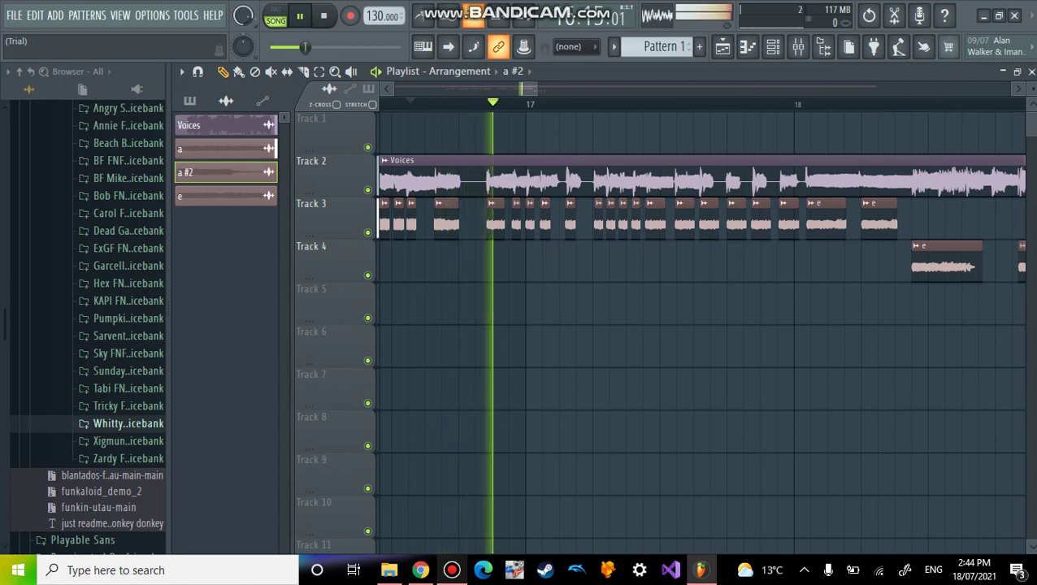
key("space")
left_click(533, 266)
left_click_drag(534, 267, 496, 267)
left_click(536, 267)
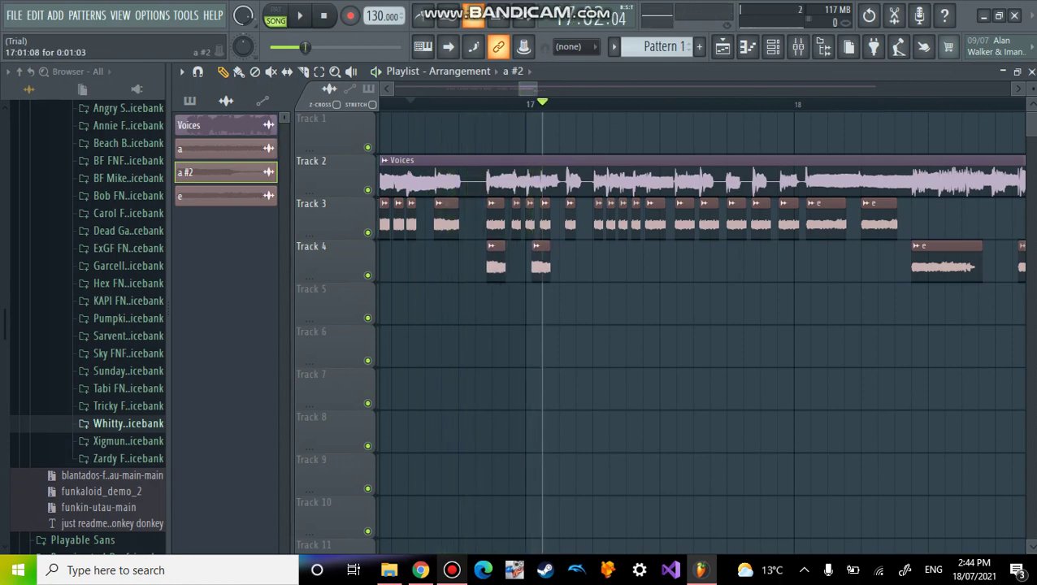
left_click_drag(551, 267, 543, 267)
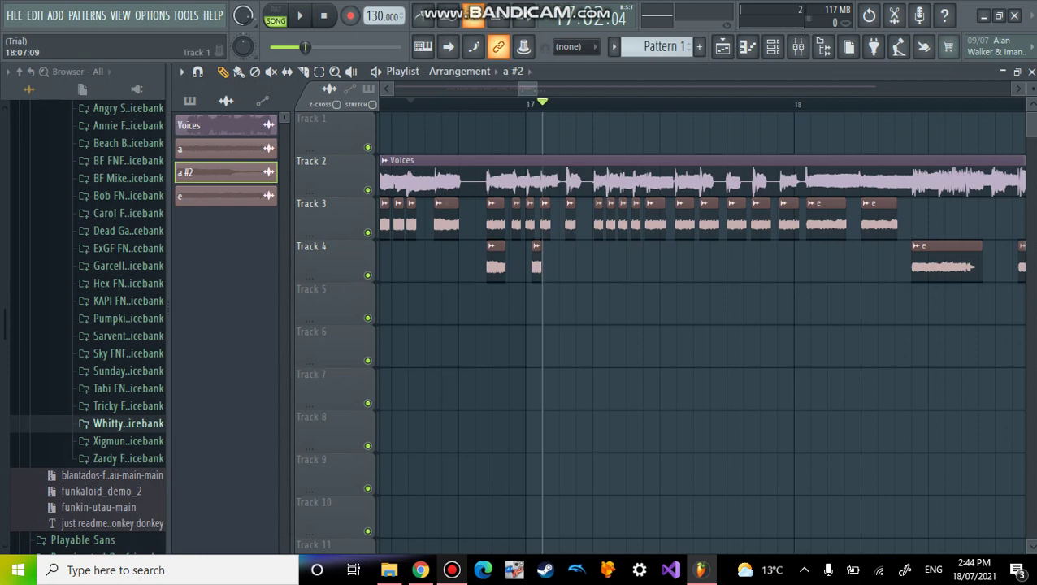
Step: Play from bars 16–18, fine-tune the Track 4 chop, and add two more short ones
left_click(907, 104)
left_click(299, 16)
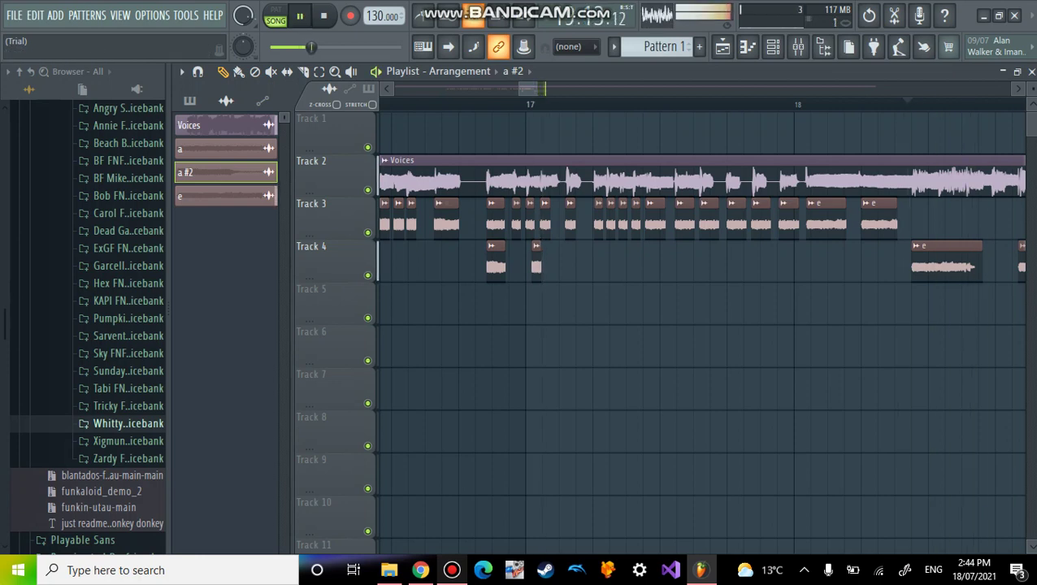
key("space")
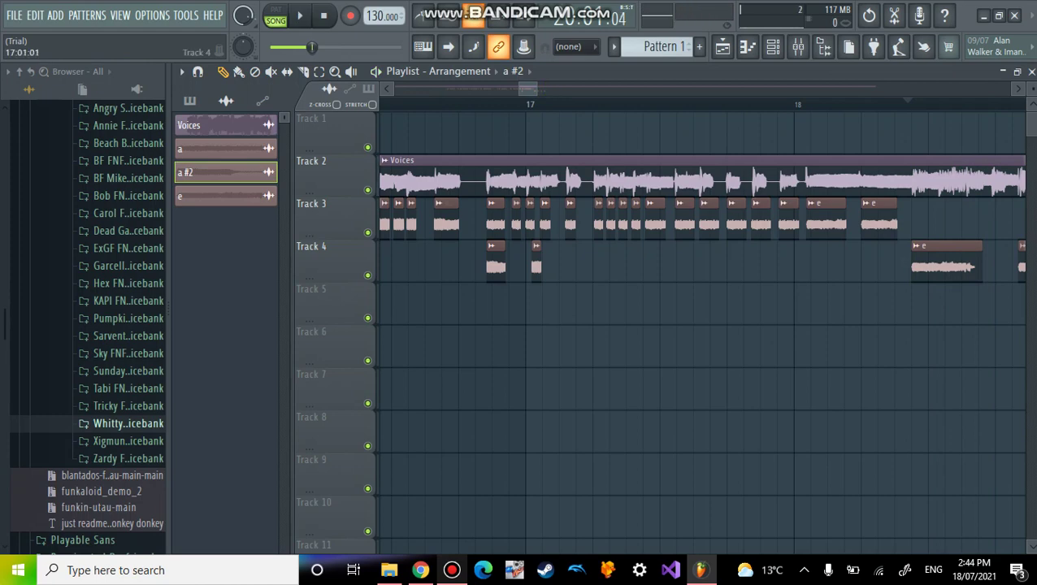
left_click(473, 105)
key("space")
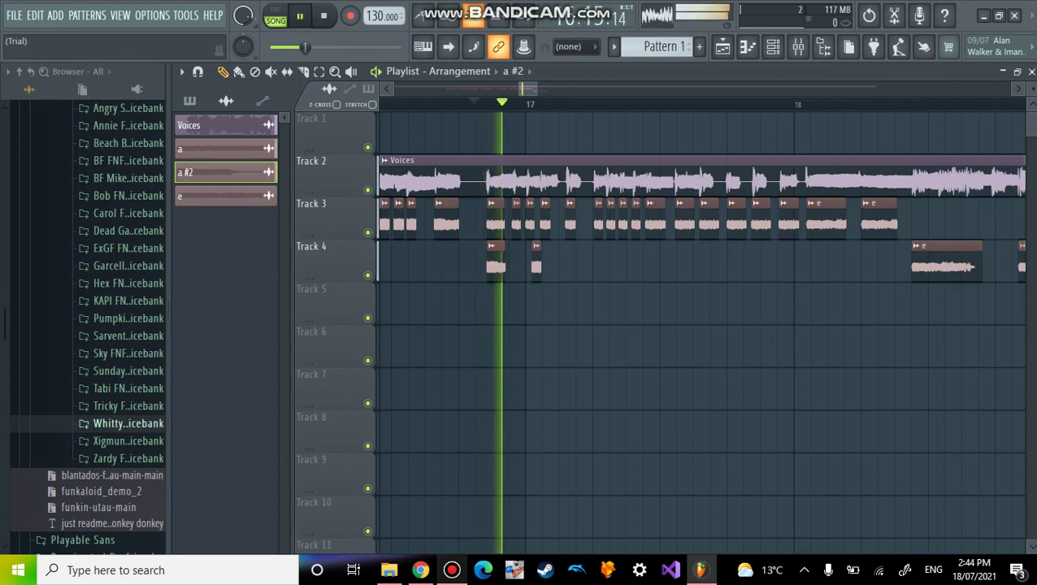
key("space")
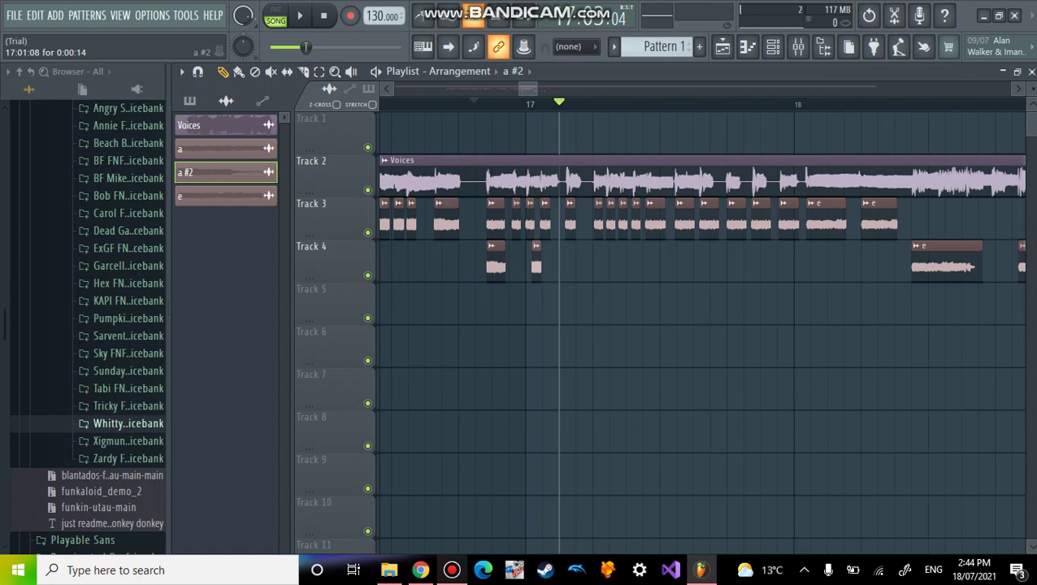
mouse_move(536, 265)
left_mouse_down()
mouse_move(517, 266)
mouse_move(532, 265)
left_mouse_up()
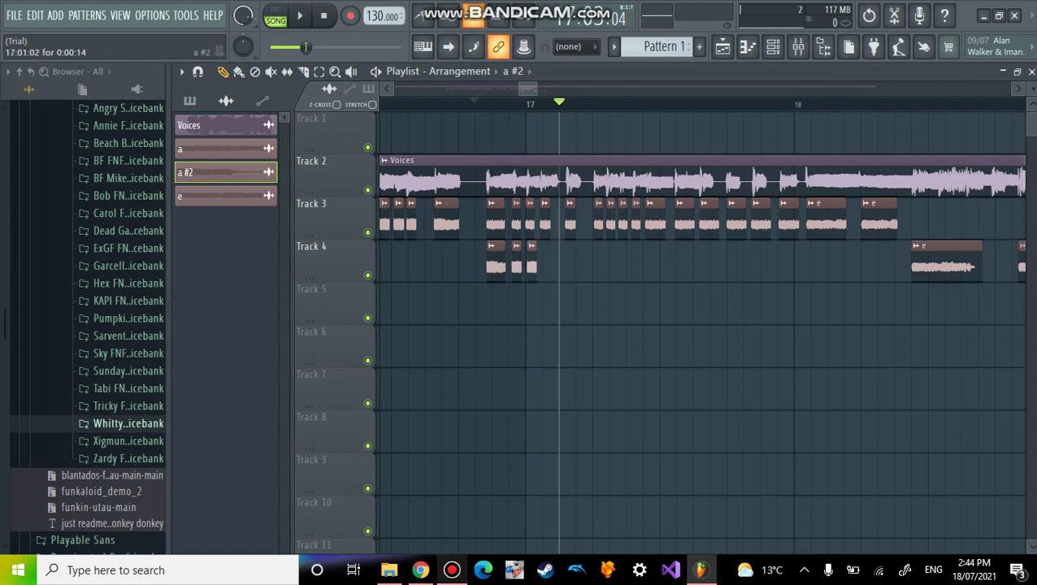
left_click(548, 265)
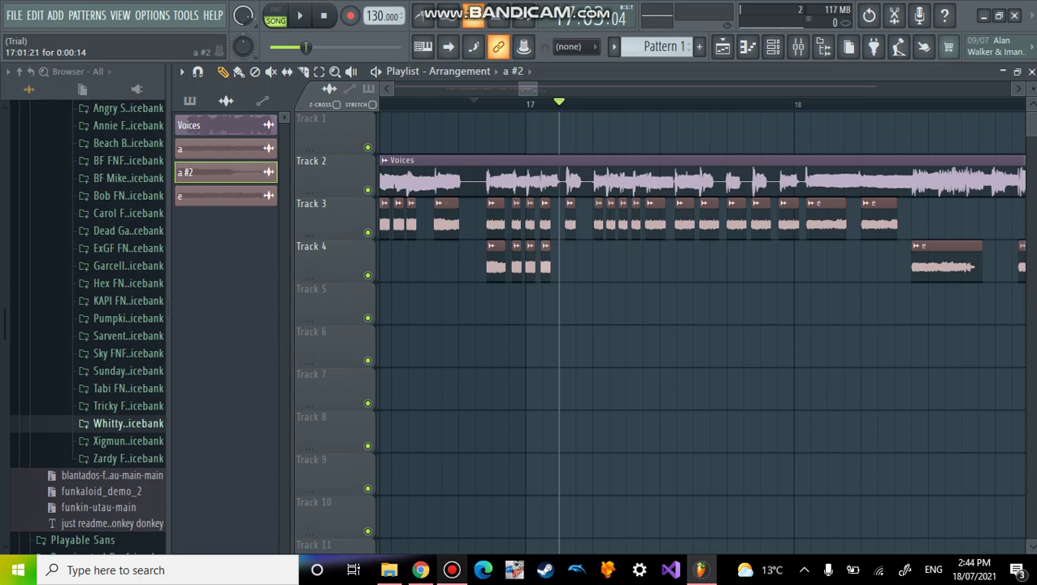
left_click_drag(545, 265, 544, 265)
left_click(571, 265)
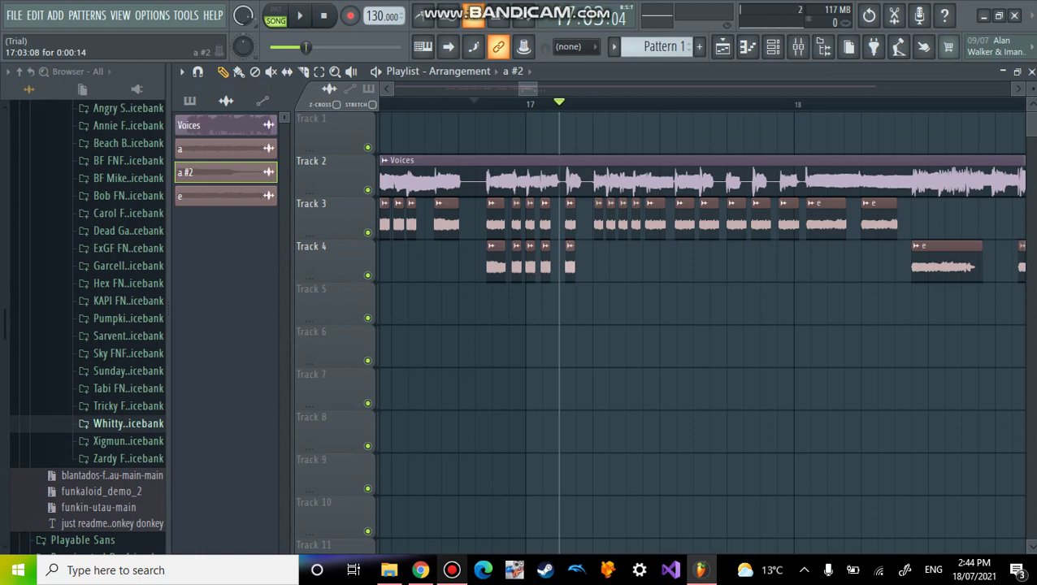
Step: Place more short chops on Track 4 after bar 17, matching the Voices track
mouse_move(789, 265)
left_mouse_down()
mouse_move(601, 265)
mouse_move(612, 265)
left_mouse_up()
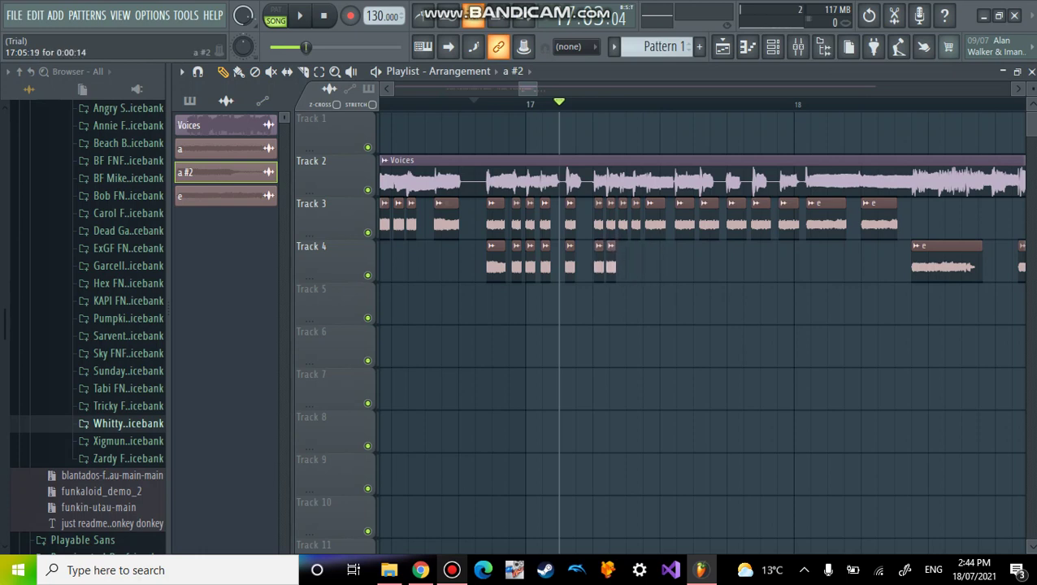
left_click_drag(841, 265, 623, 265)
left_click_drag(713, 265, 635, 265)
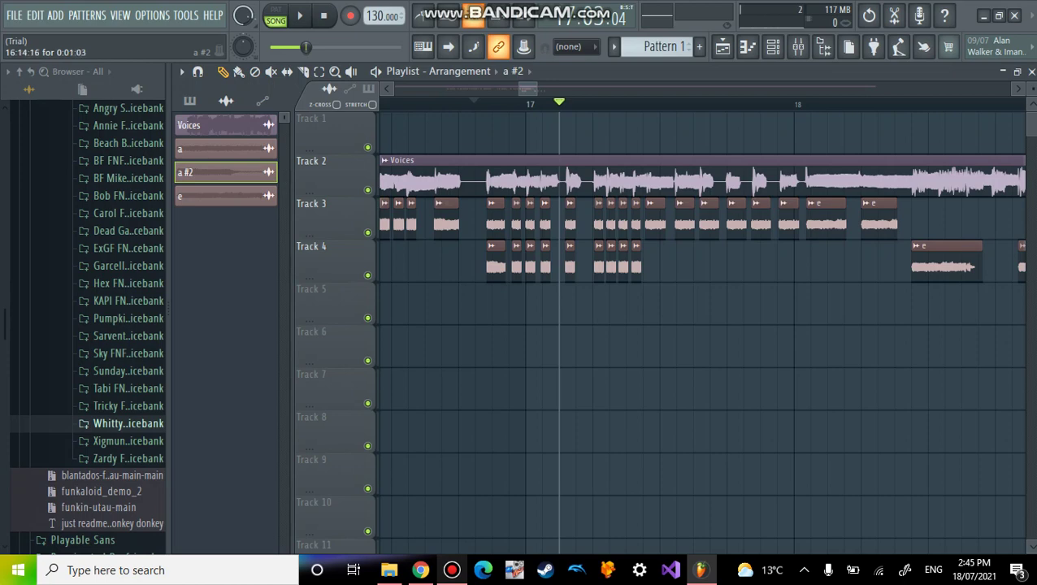
left_click_drag(800, 265, 655, 265)
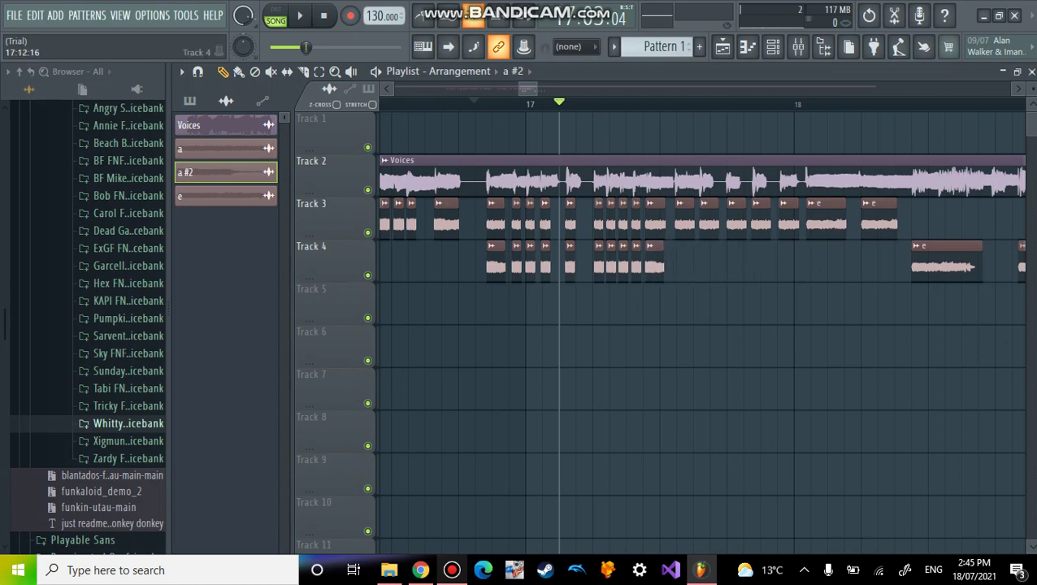
left_click(726, 265)
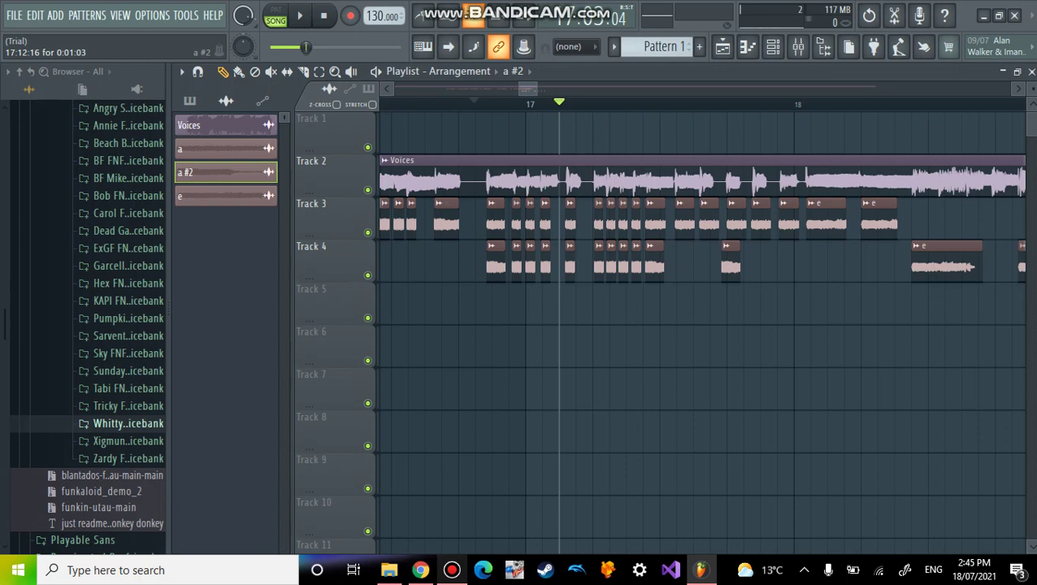
mouse_move(731, 265)
left_mouse_down()
mouse_move(684, 265)
mouse_move(709, 265)
left_mouse_up()
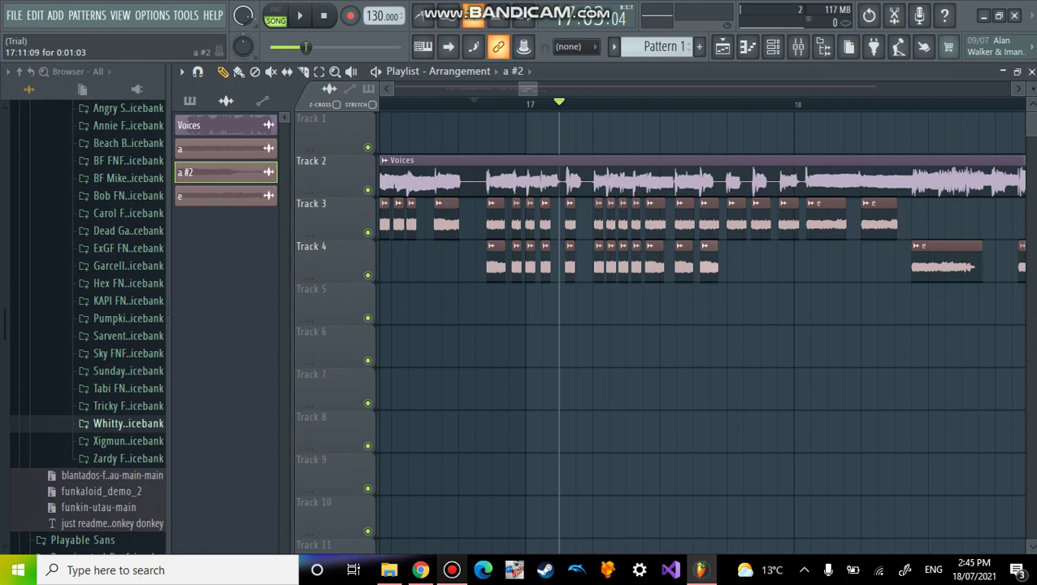
mouse_move(746, 265)
left_mouse_down()
mouse_move(736, 265)
mouse_move(788, 265)
left_mouse_up()
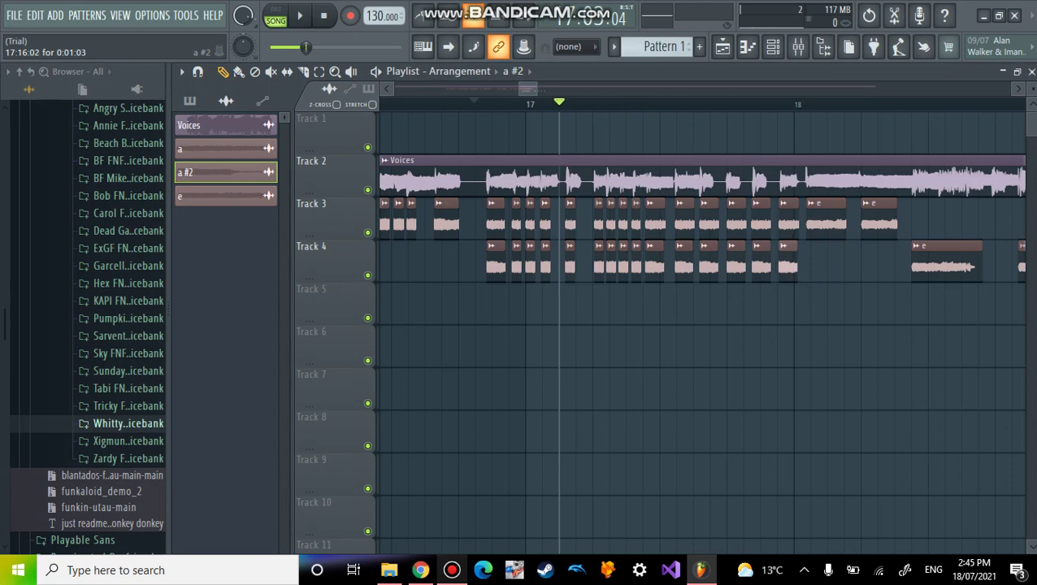
Step: Add and resize two a #2 clips on Track 4 past bar 18
left_click(834, 265)
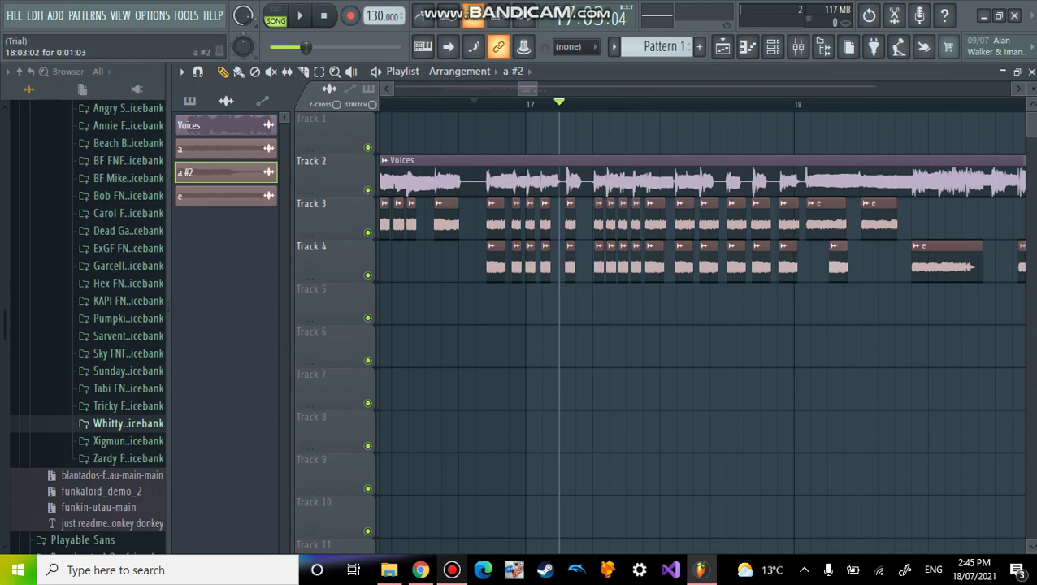
left_click_drag(838, 265, 813, 265)
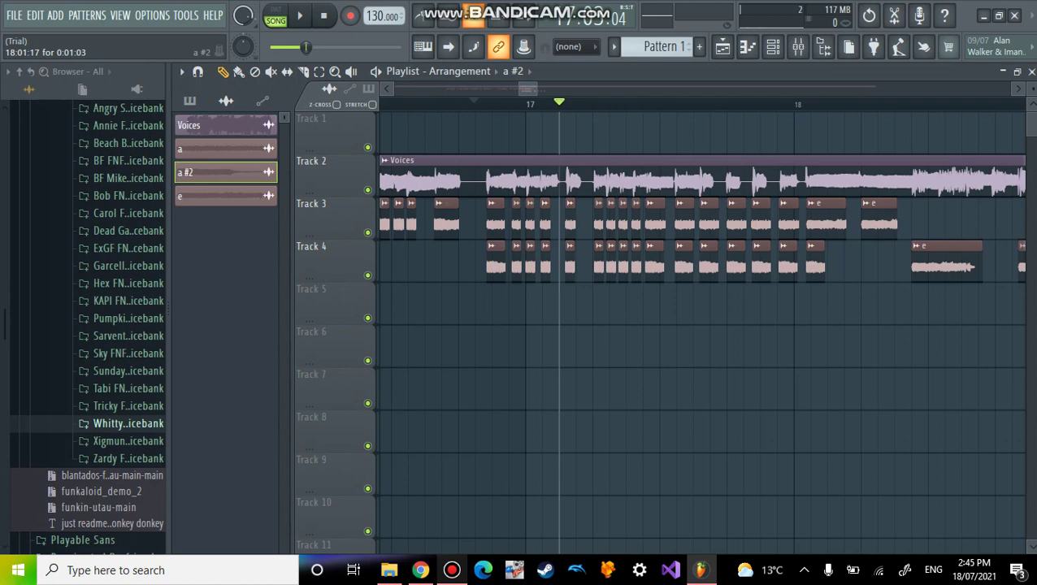
left_click_drag(826, 265, 851, 265)
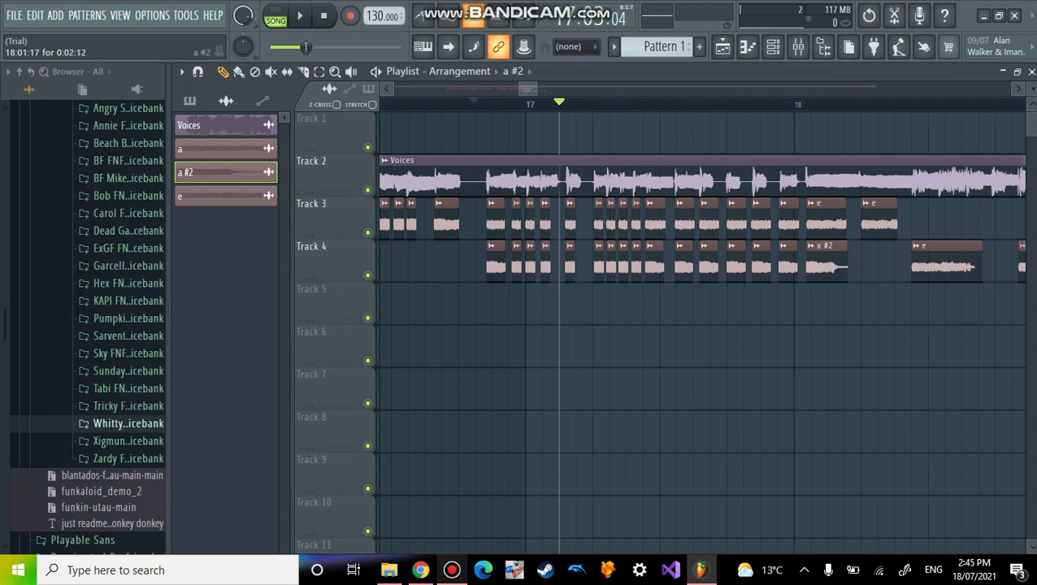
left_click(858, 349)
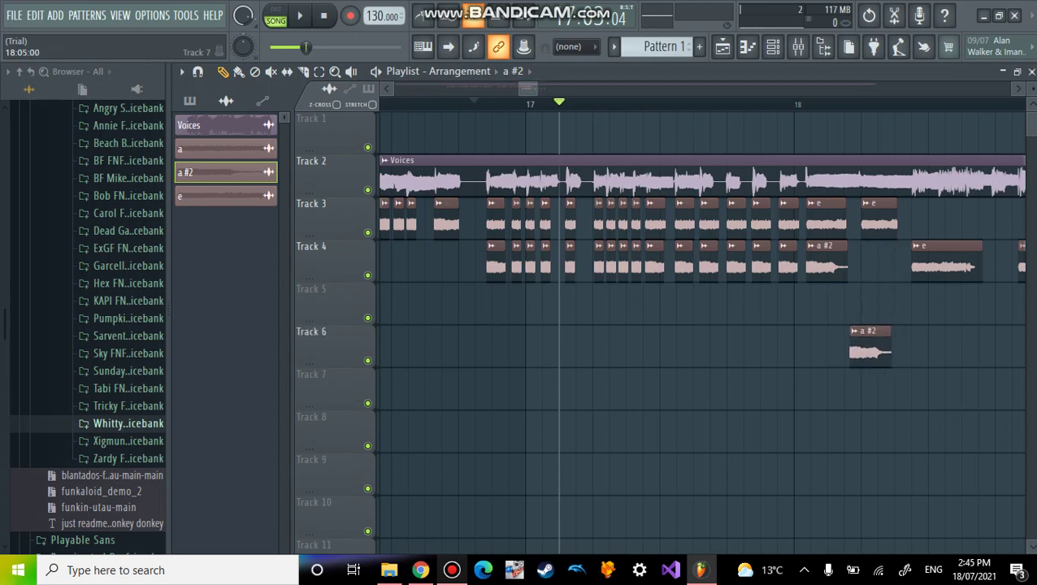
left_click_drag(891, 352, 878, 264)
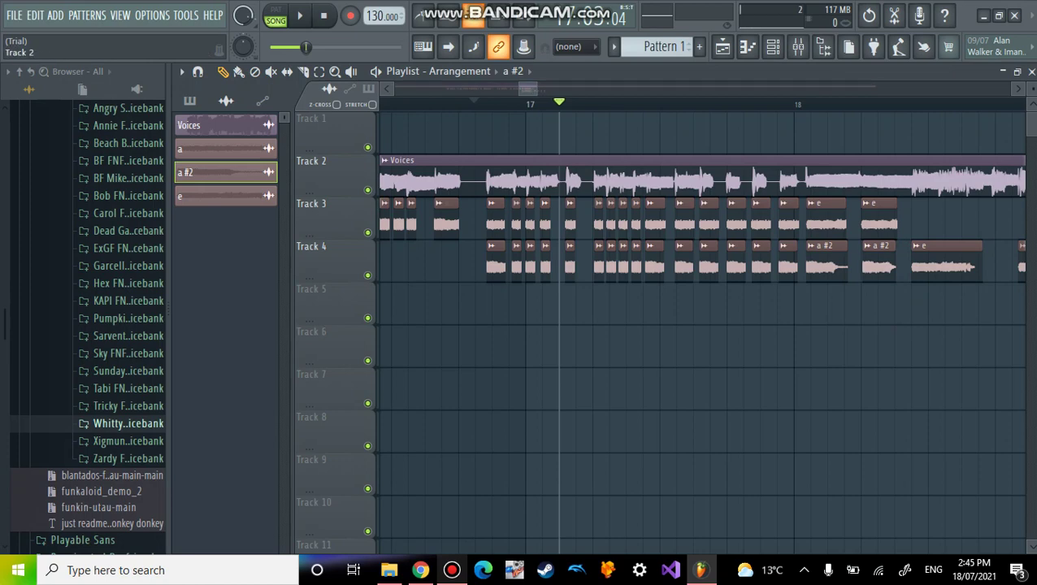
left_click_drag(536, 89, 554, 88)
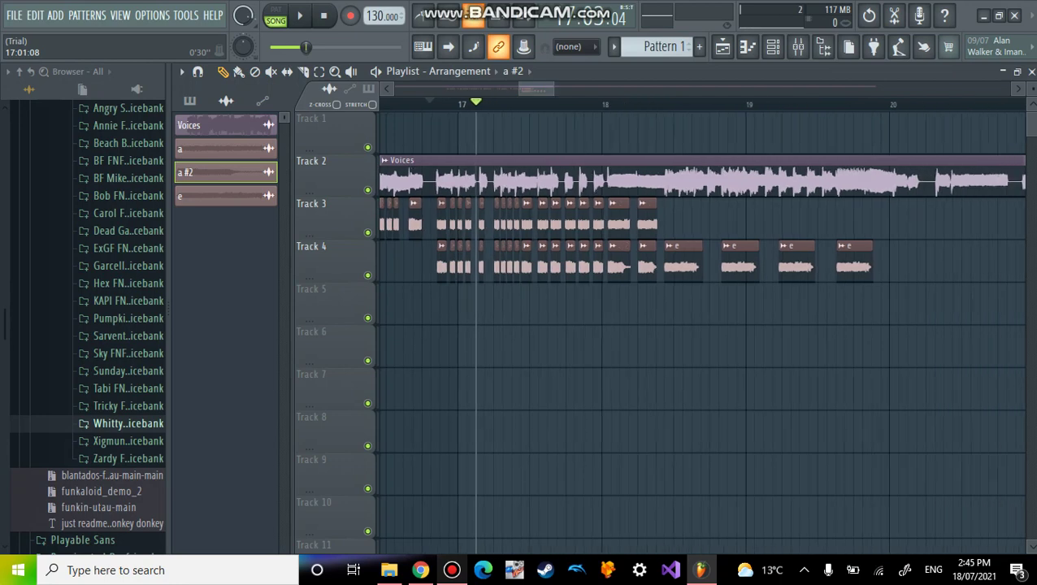
left_click_drag(518, 88, 383, 88)
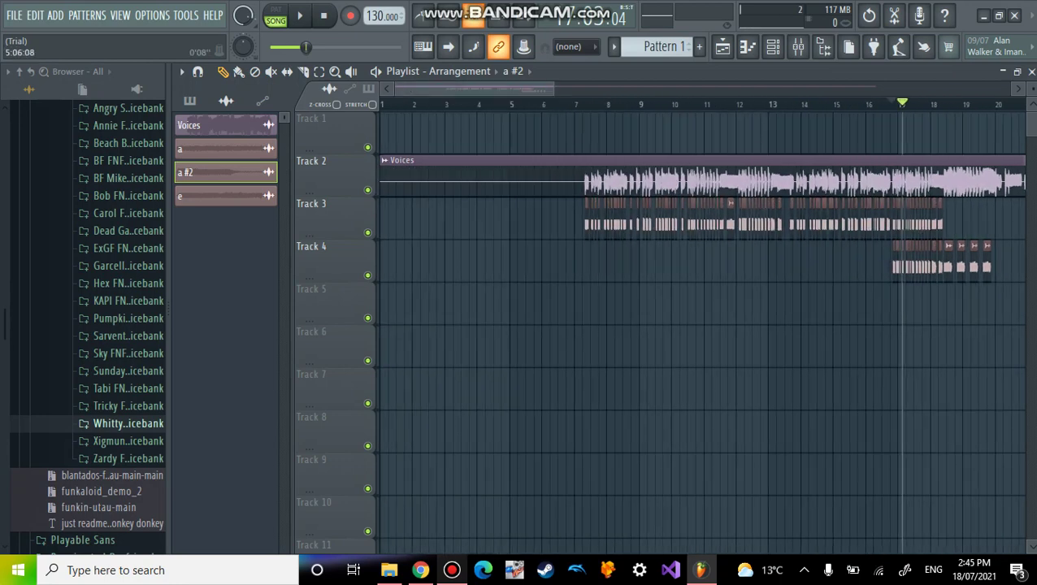
left_click_drag(555, 89, 596, 89)
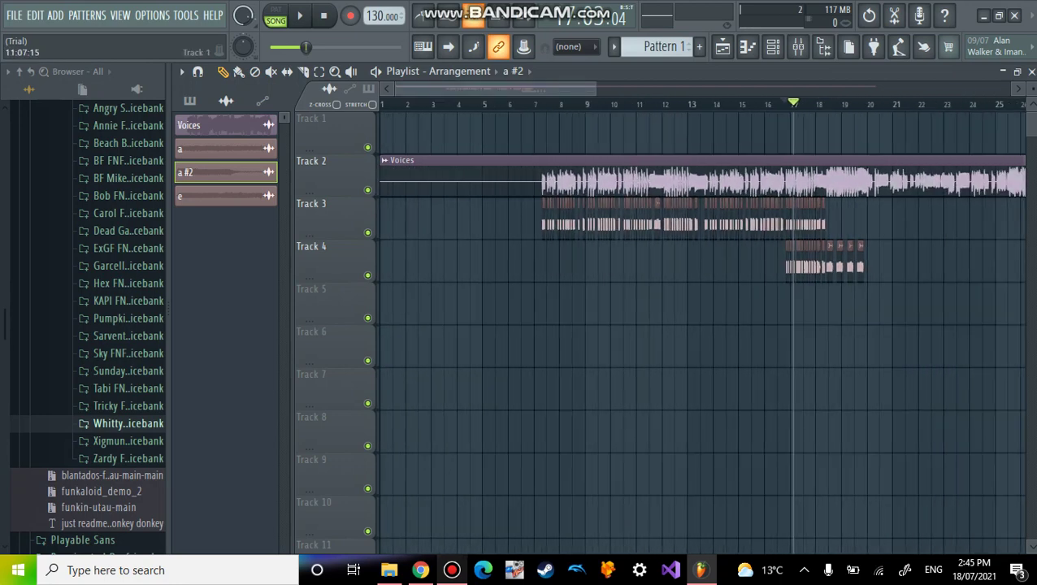
Step: Play the arrangement from around bar 16 to hear the new Track 4 chops
left_click(775, 104)
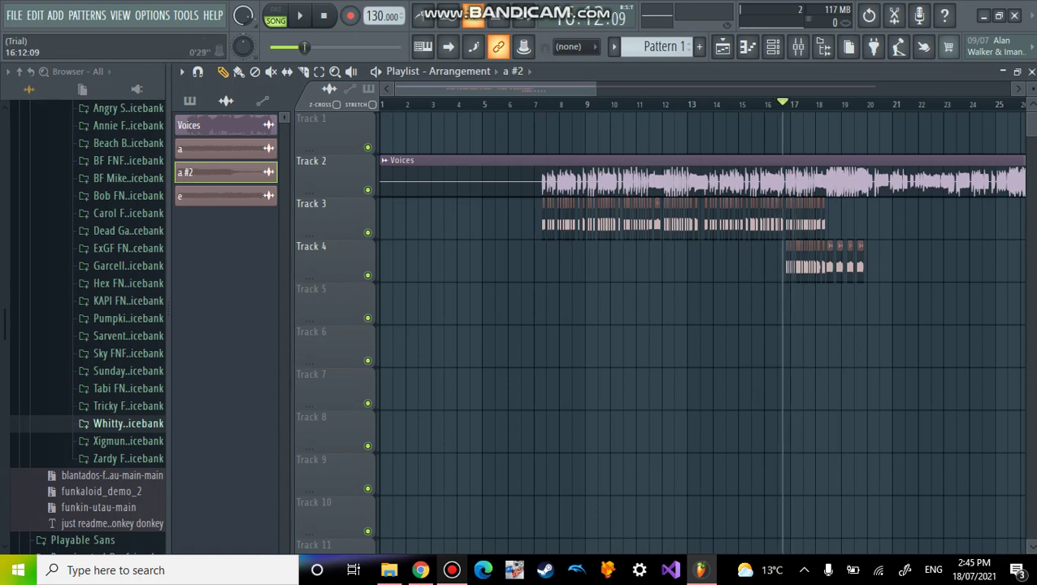
key("space")
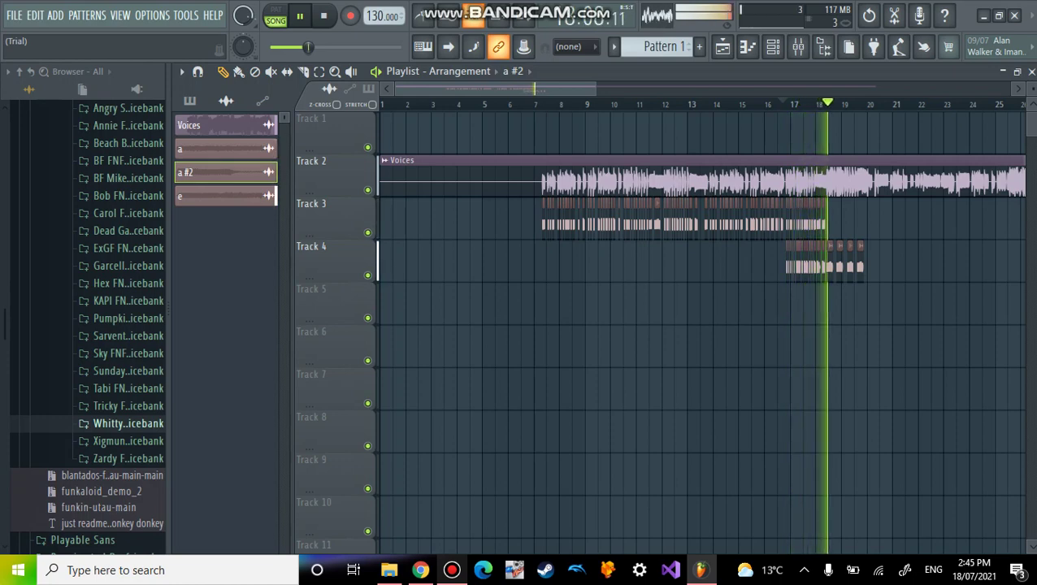
key("space")
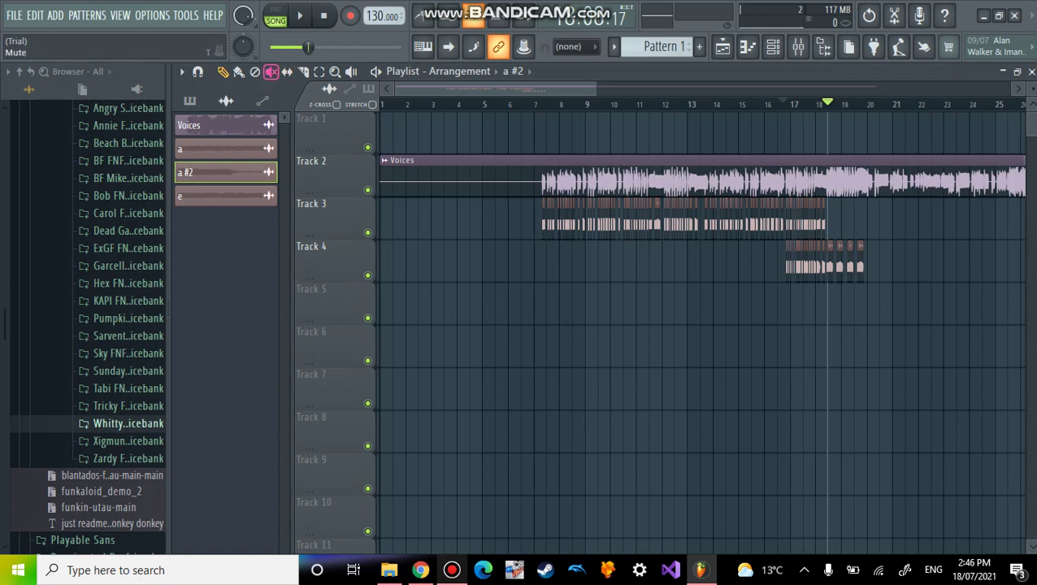
Step: Mute the Voices clip and Track 3 clips, then replay the section from bar 16
mouse_move(545, 180)
left_mouse_down()
mouse_move(804, 221)
mouse_move(909, 260)
left_mouse_up()
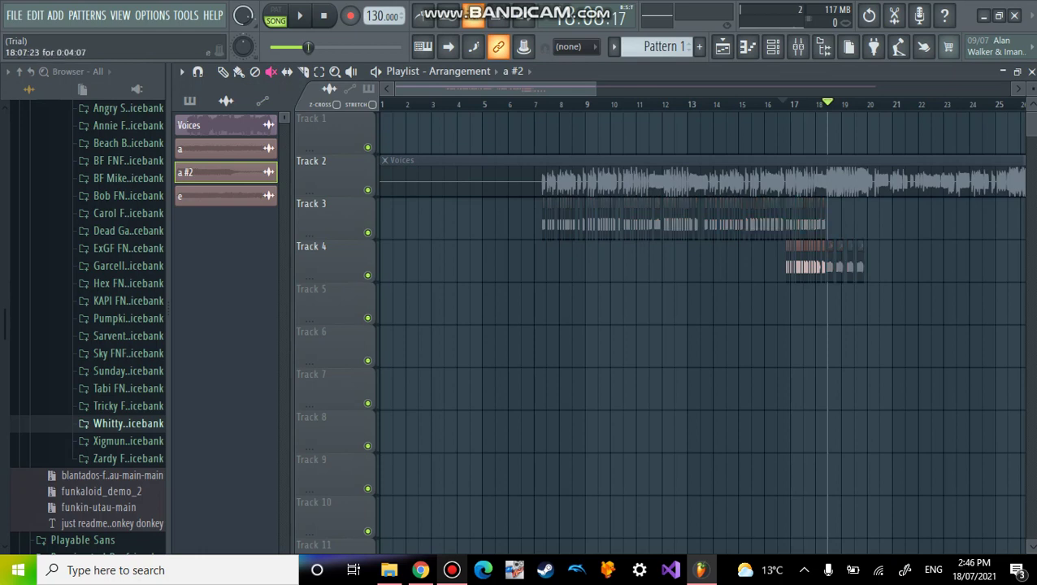
left_click(778, 104)
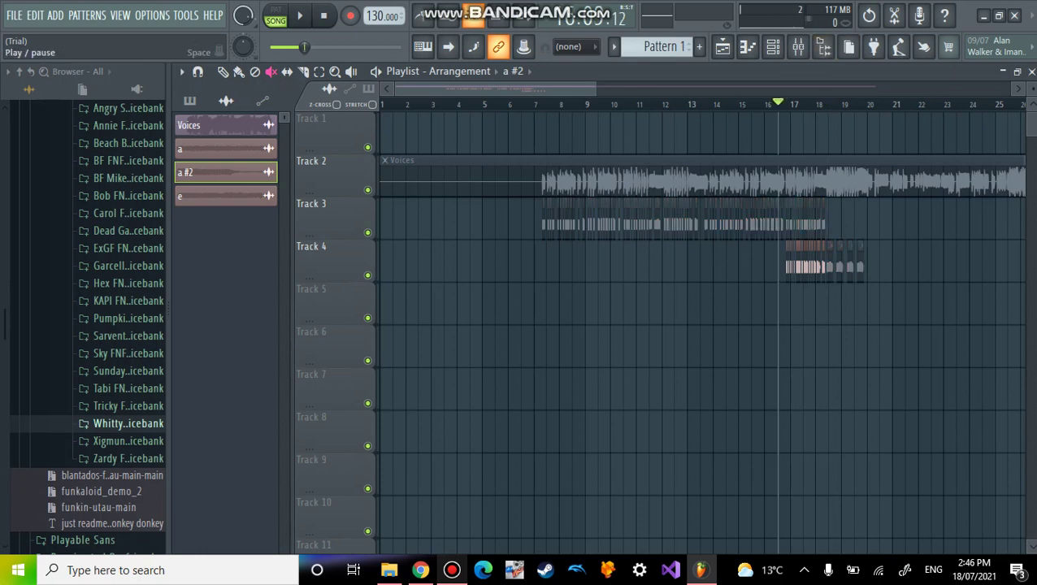
left_click(300, 15)
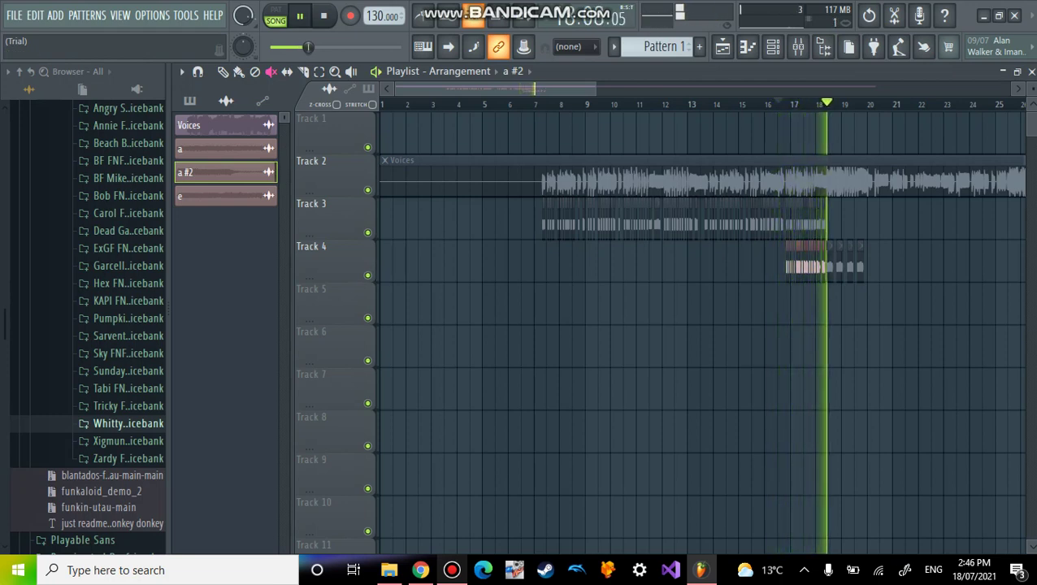
key("space")
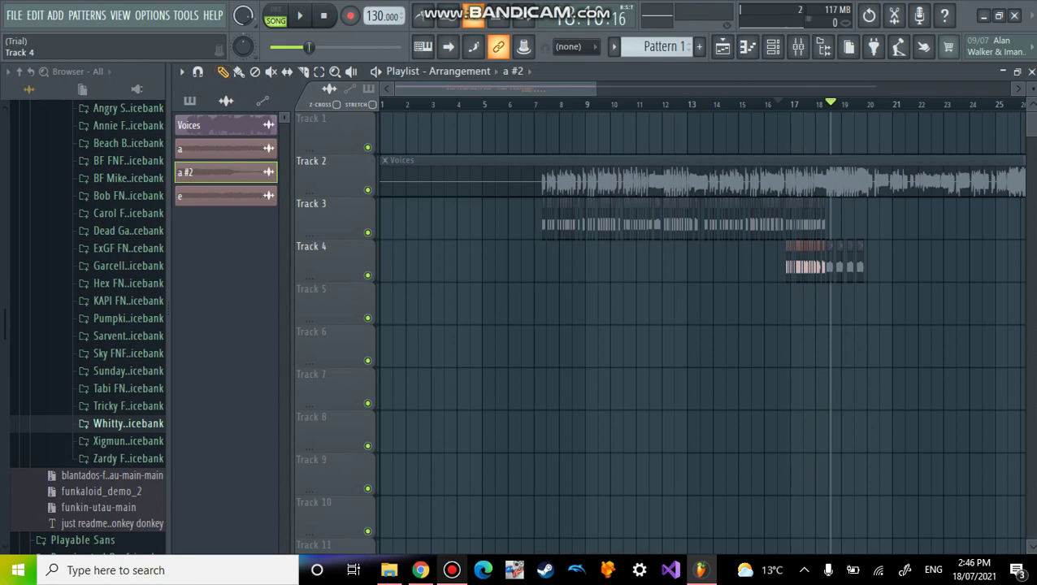
Step: Export the song as an OGG file named 'D-side Tabi 1' in Downloads
left_click(14, 15)
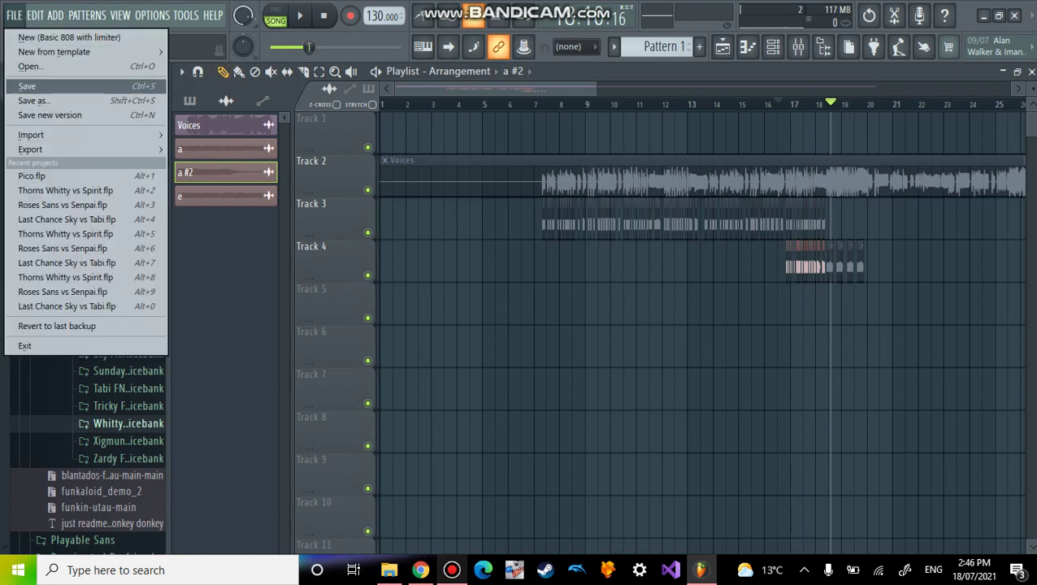
left_click(199, 190)
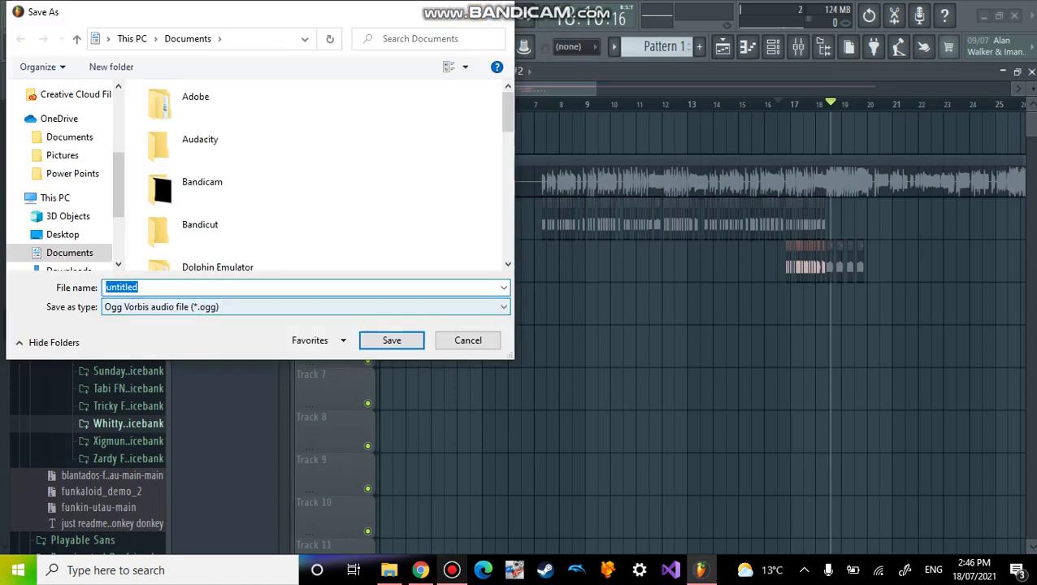
scroll(61, 175, "down", 1)
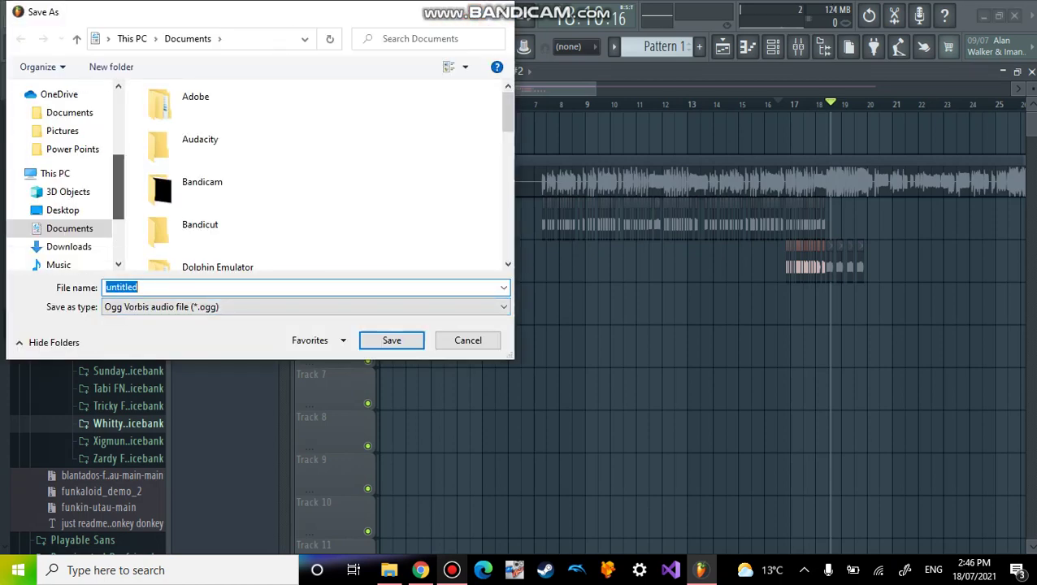
scroll(61, 175, "down", 1)
left_click(59, 240)
left_click(68, 222)
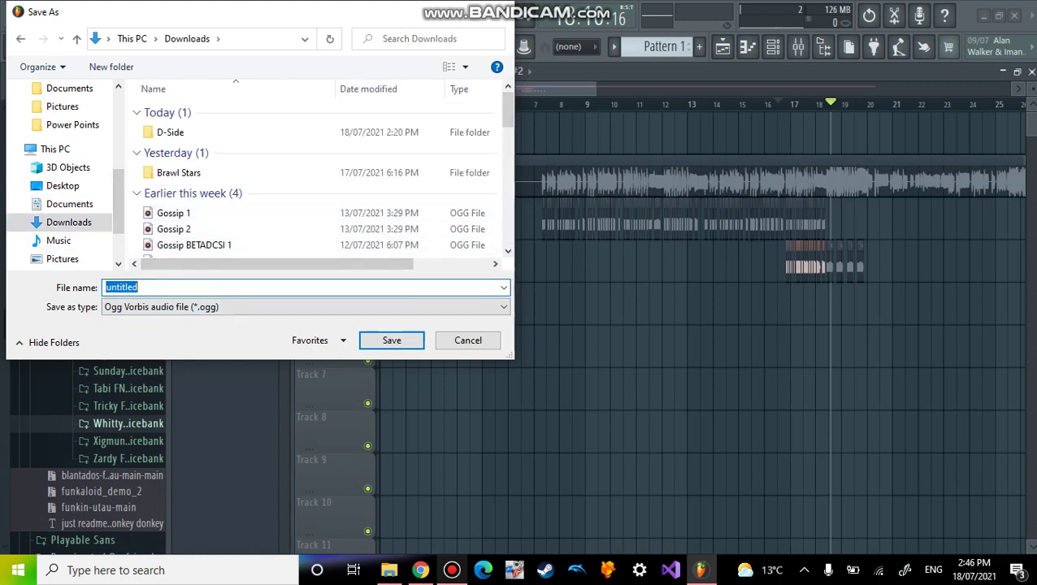
type("D")
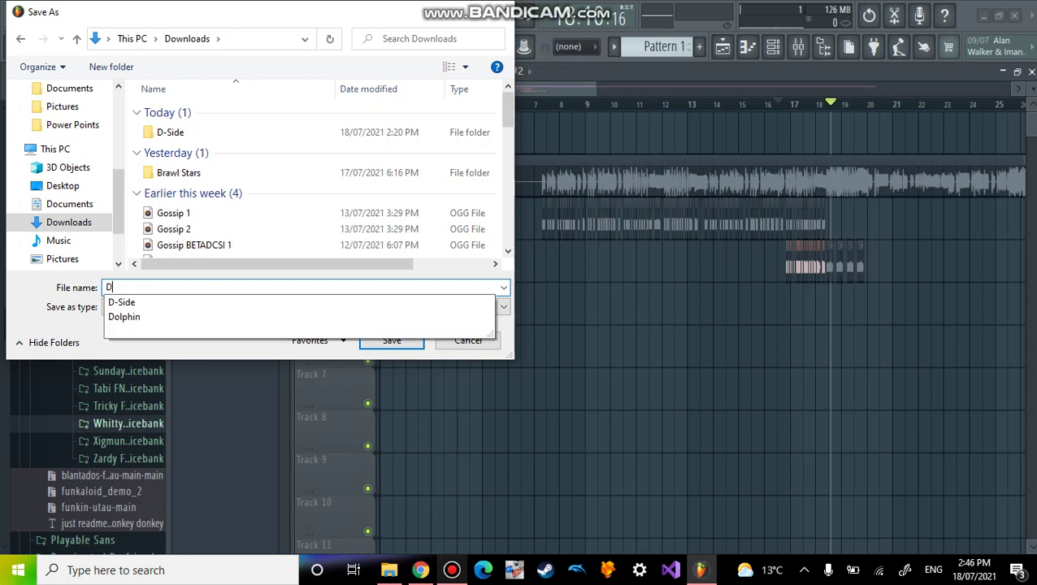
type("-side Tabi")
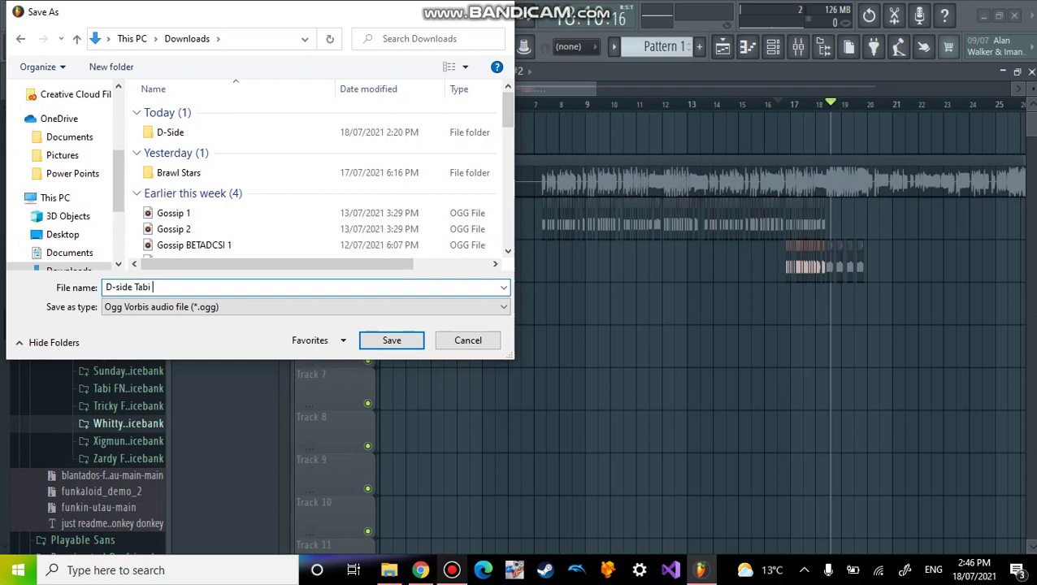
type(" 1")
key("Return")
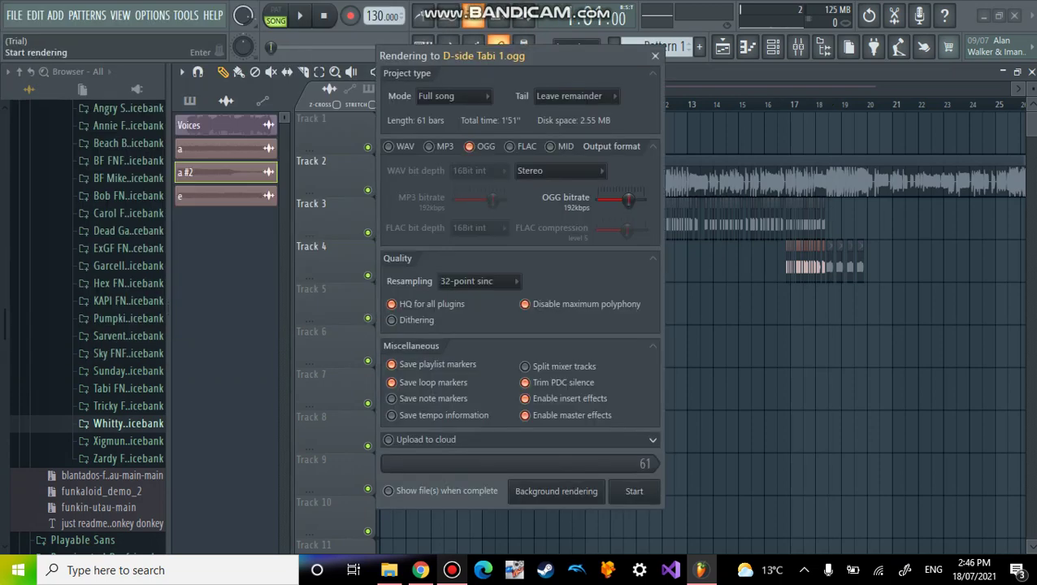
Step: Render 'D-side Tabi 1' and drag the OGG from Downloads onto Track 6
key("Return")
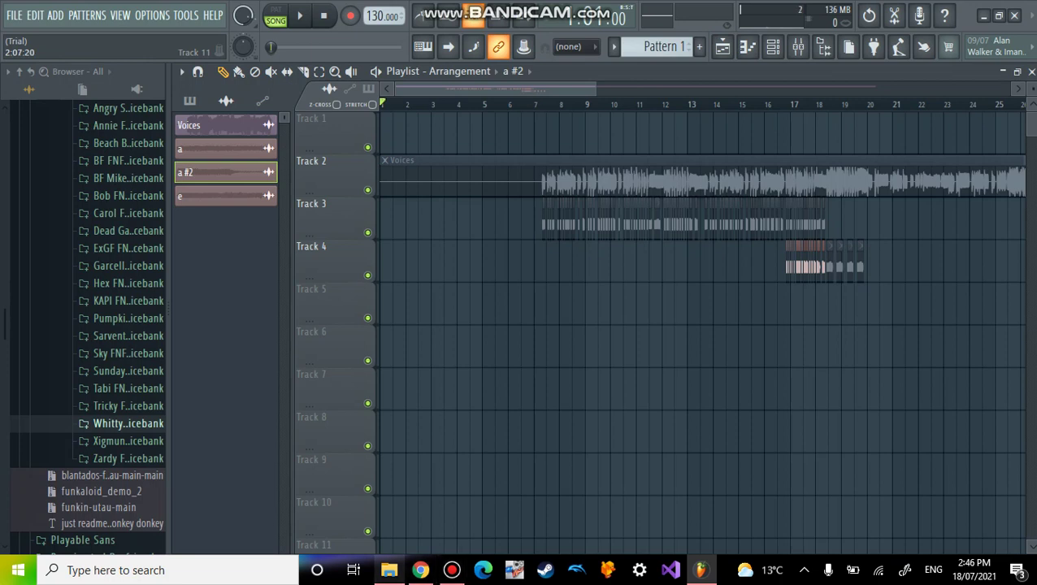
left_click(389, 570)
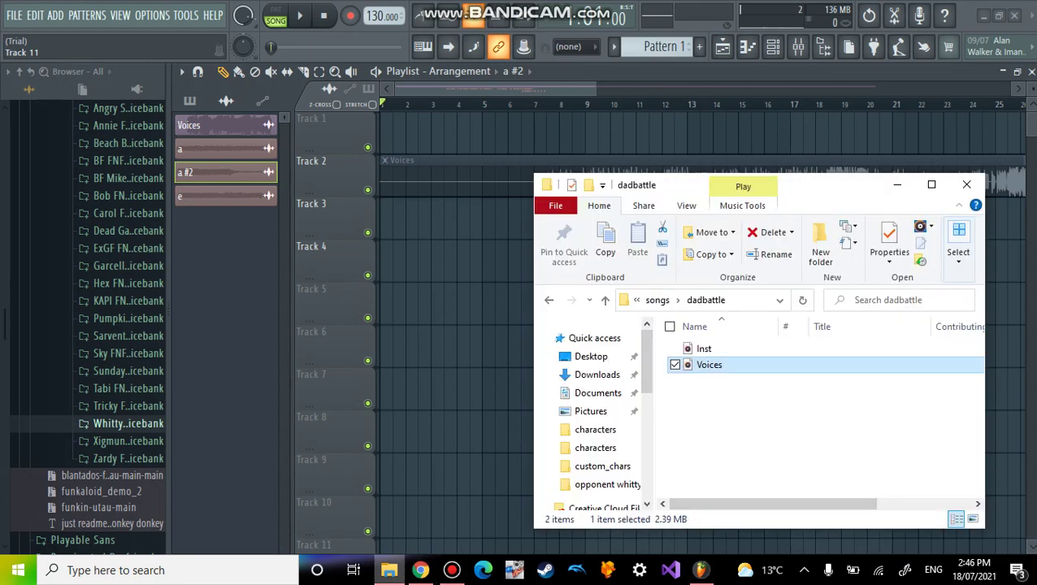
left_click(597, 375)
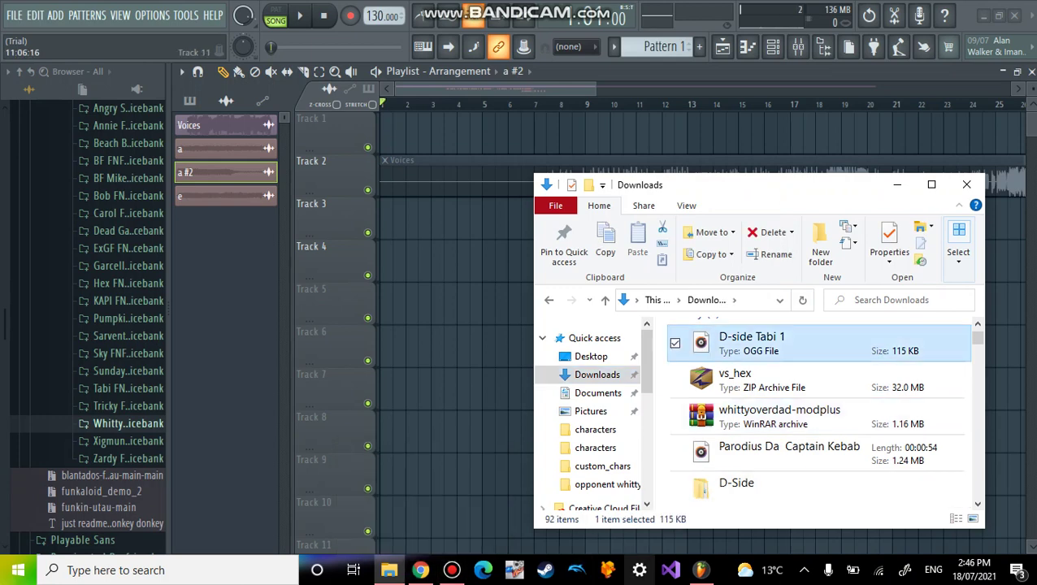
left_click_drag(752, 341, 471, 346)
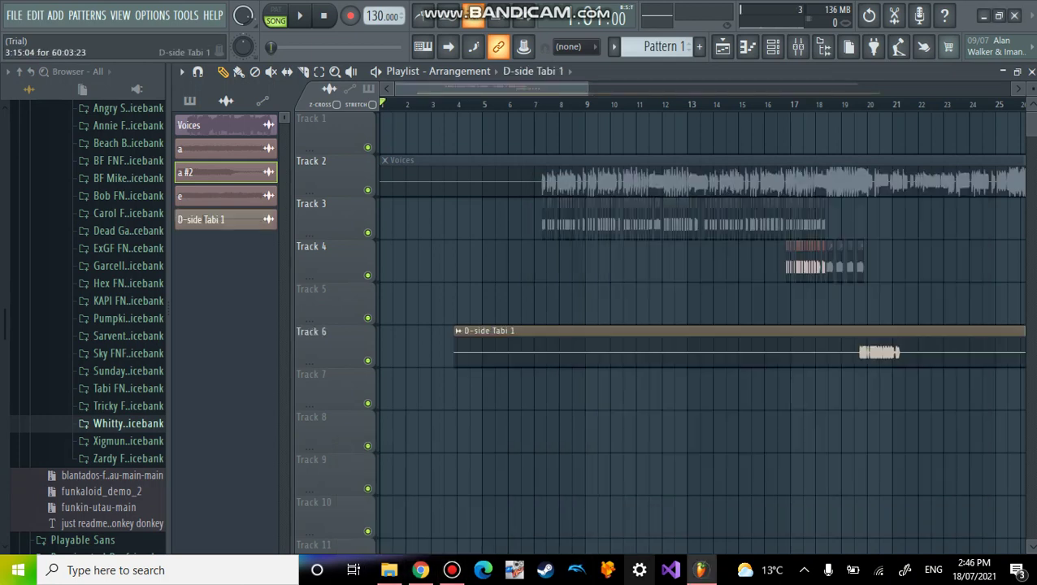
Step: Align the rendered clip to bar 1 and erase Track 4's pink clips
left_click_drag(488, 331, 414, 331)
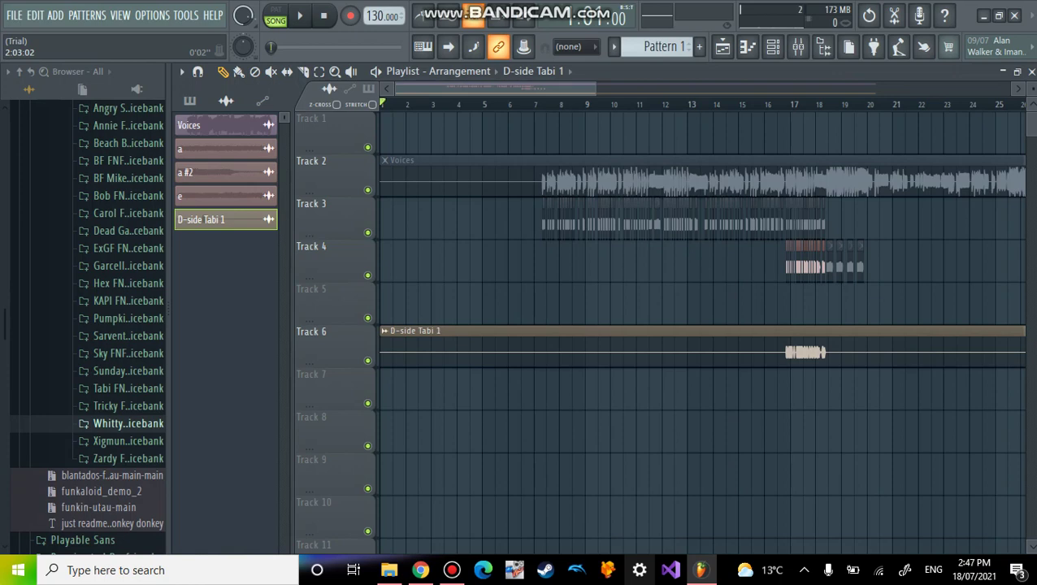
scroll(813, 325, "up", 5, "ctrl")
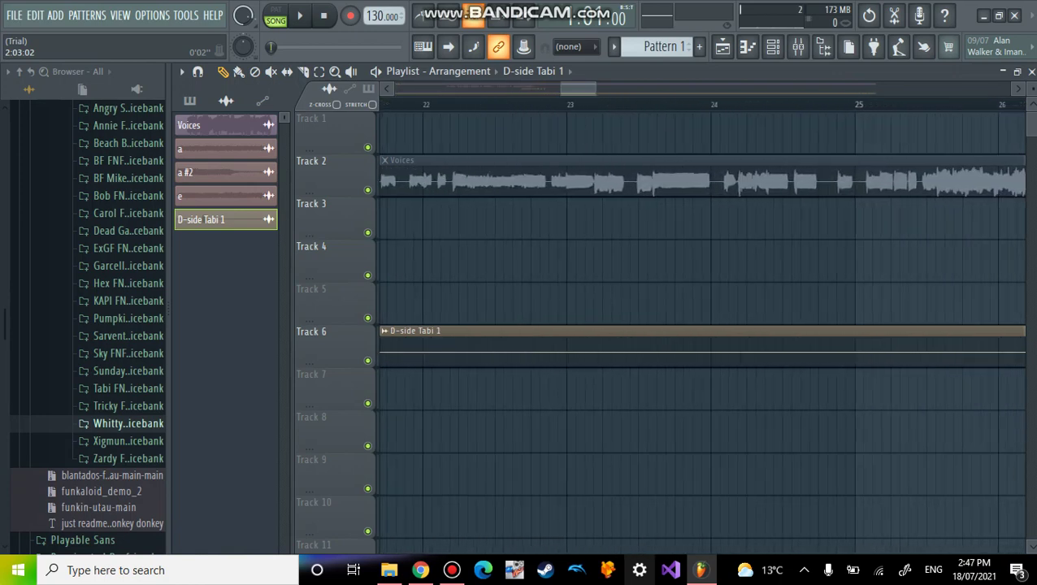
scroll(699, 260, "left", 3)
scroll(699, 260, "left", 3)
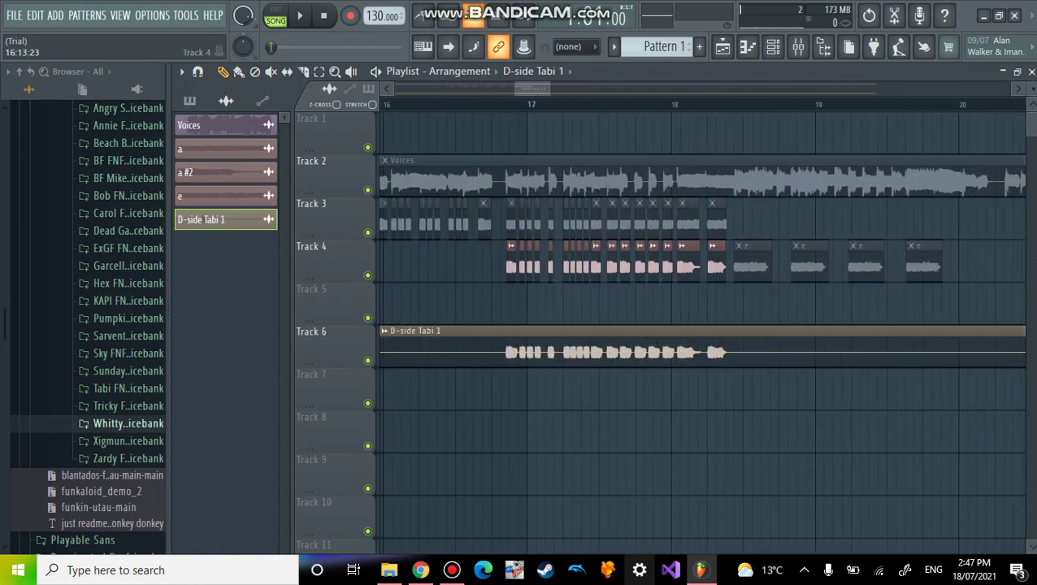
left_click(254, 72)
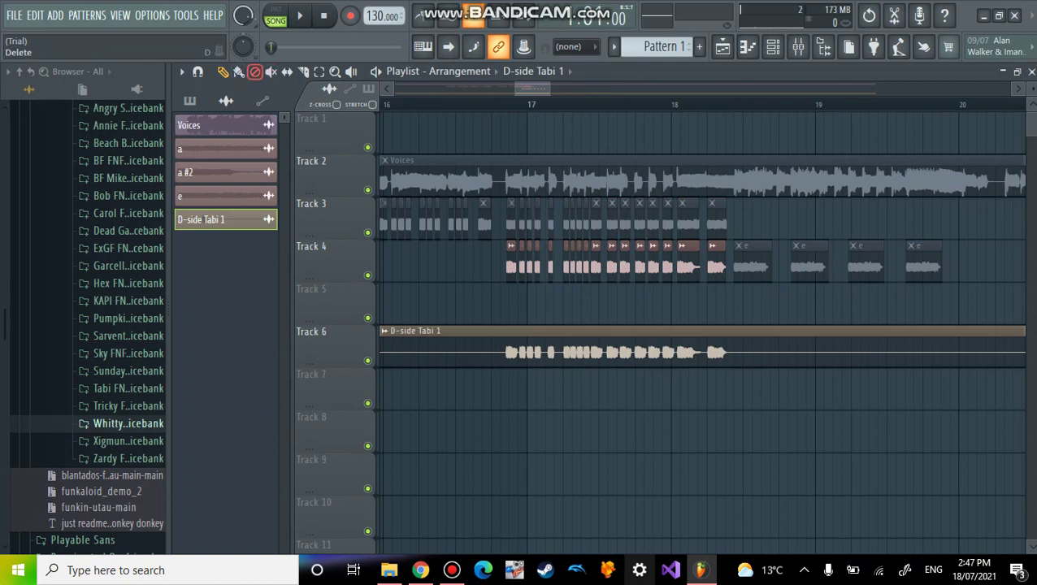
left_click_drag(508, 260, 723, 260)
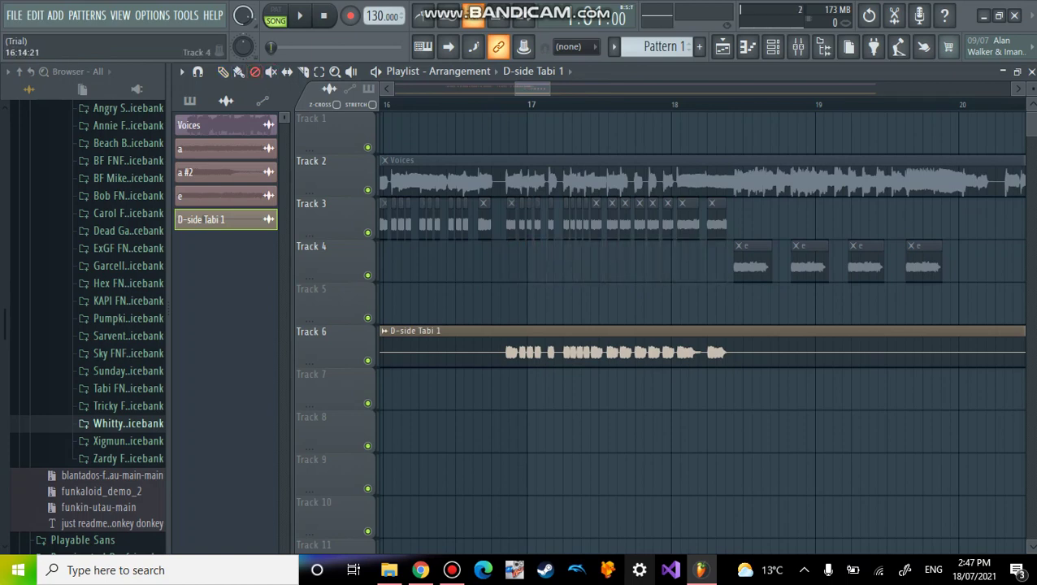
Step: Slice the Track 6 audio around the vocal and delete the parts before and after
key("c")
left_click_drag(503, 387, 502, 389)
left_click_drag(740, 345, 726, 387)
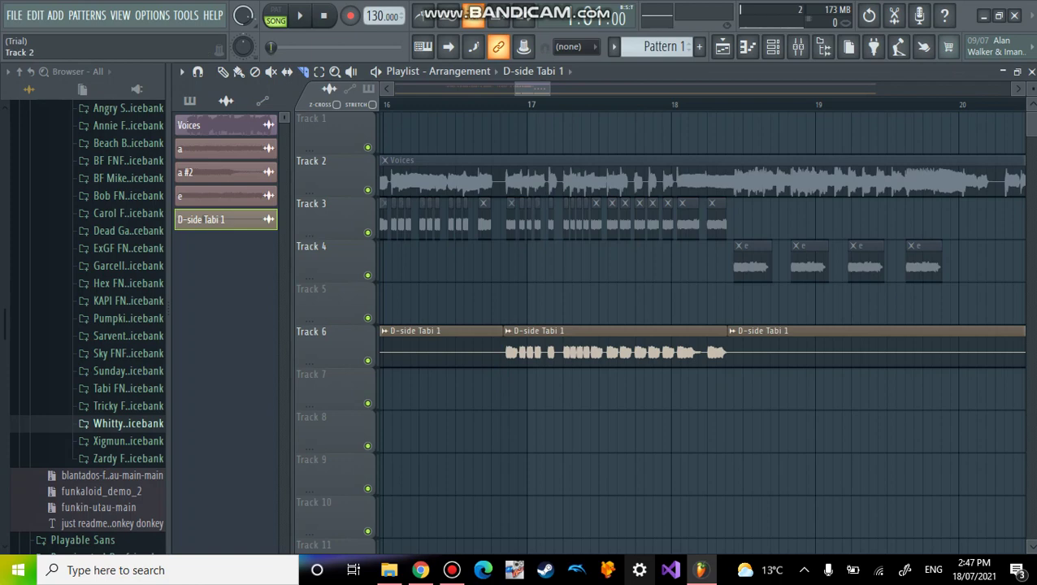
right_click(439, 350)
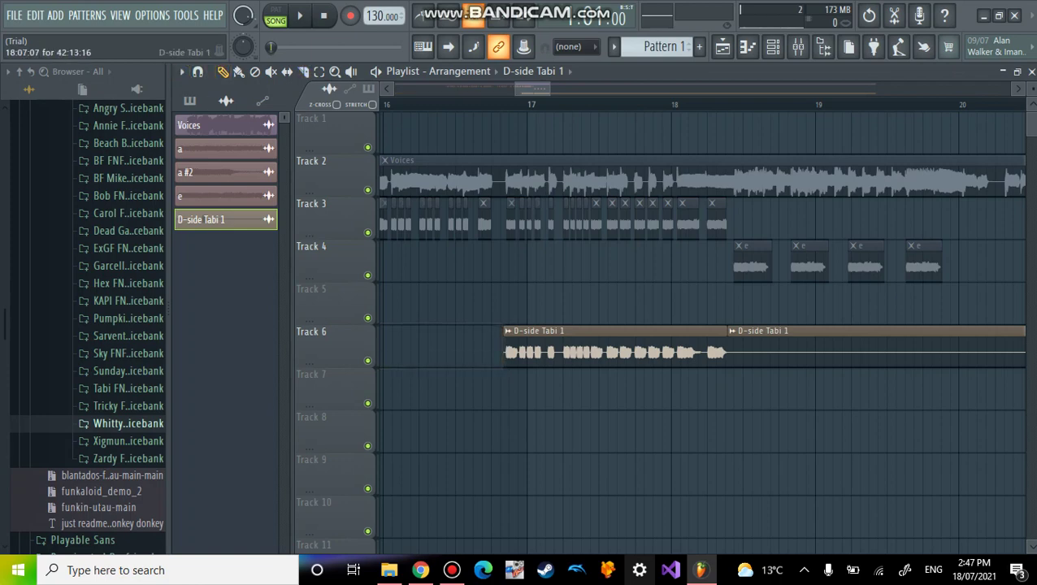
right_click(813, 349)
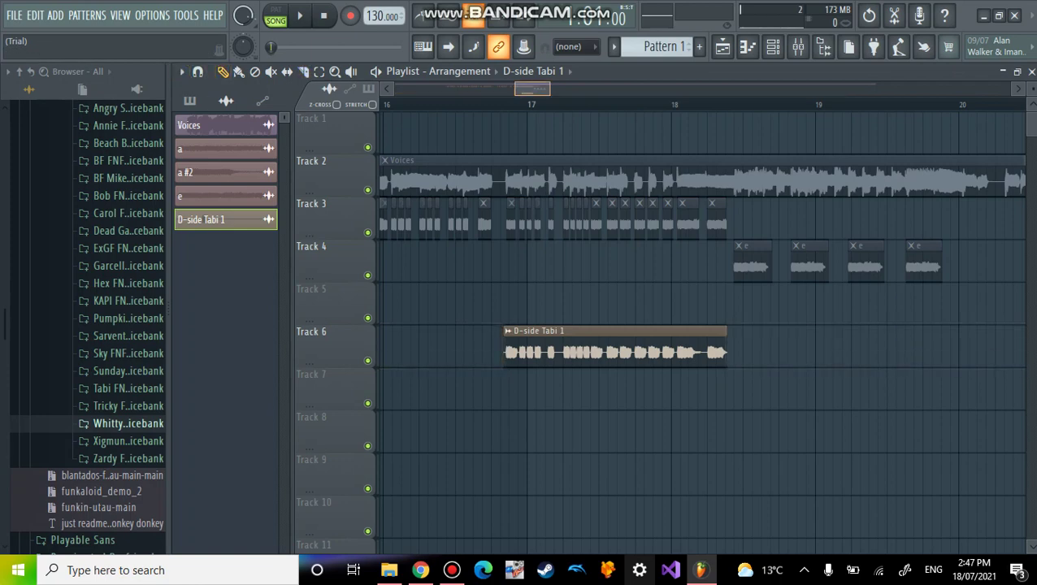
scroll(650, 325, "down", 5)
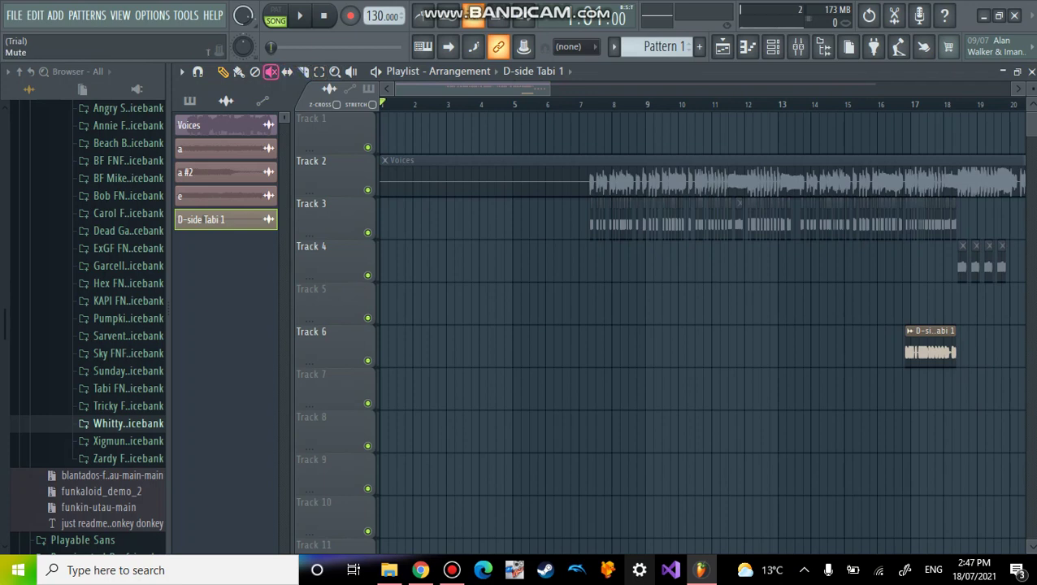
Step: Unmute the Voices, Track 3 and Track 4 clips, and move the vocal piece to Track 3 after bar 18
mouse_move(618, 181)
left_mouse_down()
mouse_move(772, 220)
mouse_move(955, 219)
left_mouse_up()
left_click_drag(1012, 260, 958, 260)
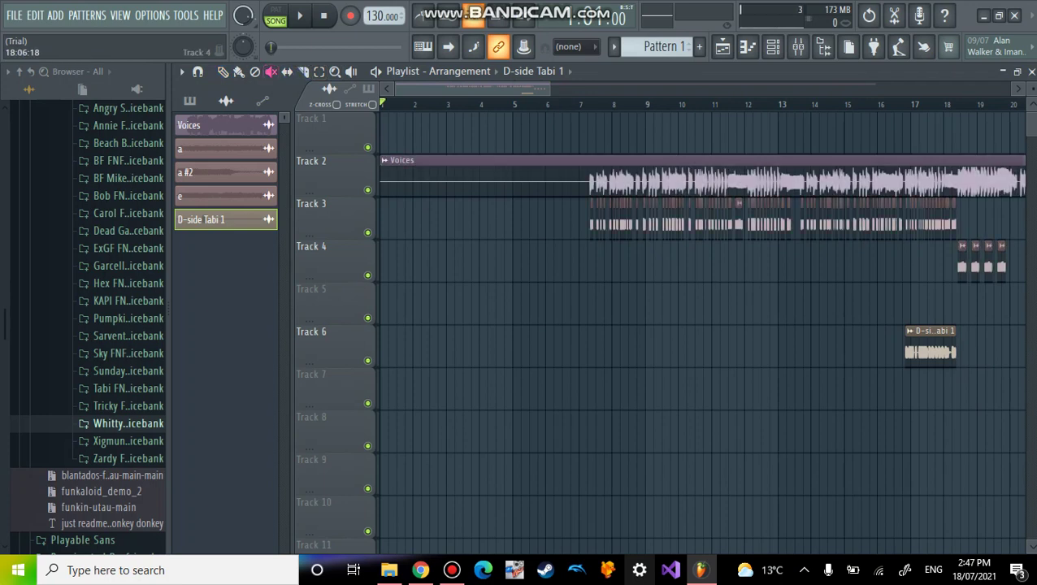
left_click(223, 71)
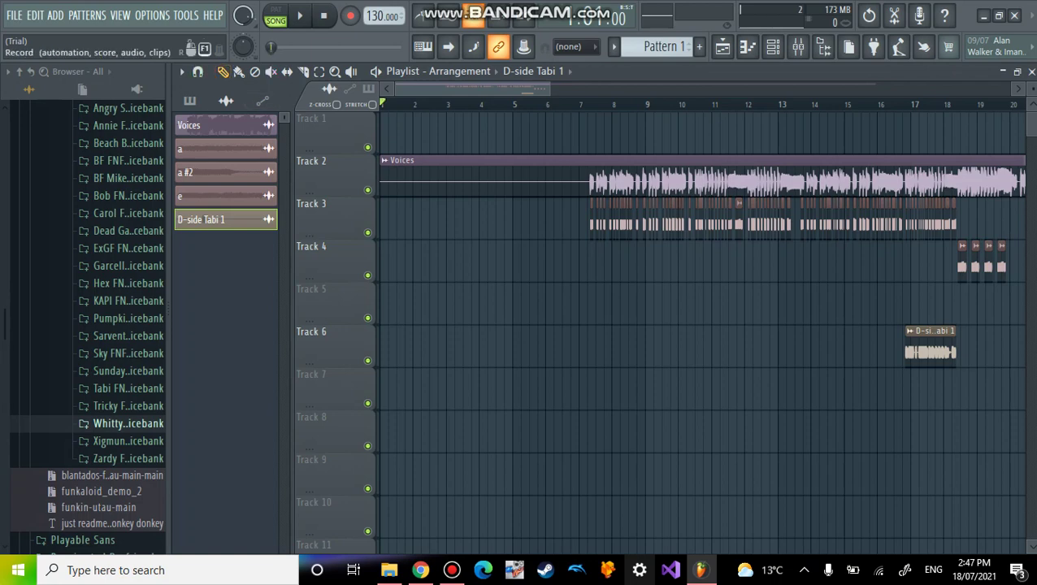
scroll(911, 350, "up", 3, "ctrl")
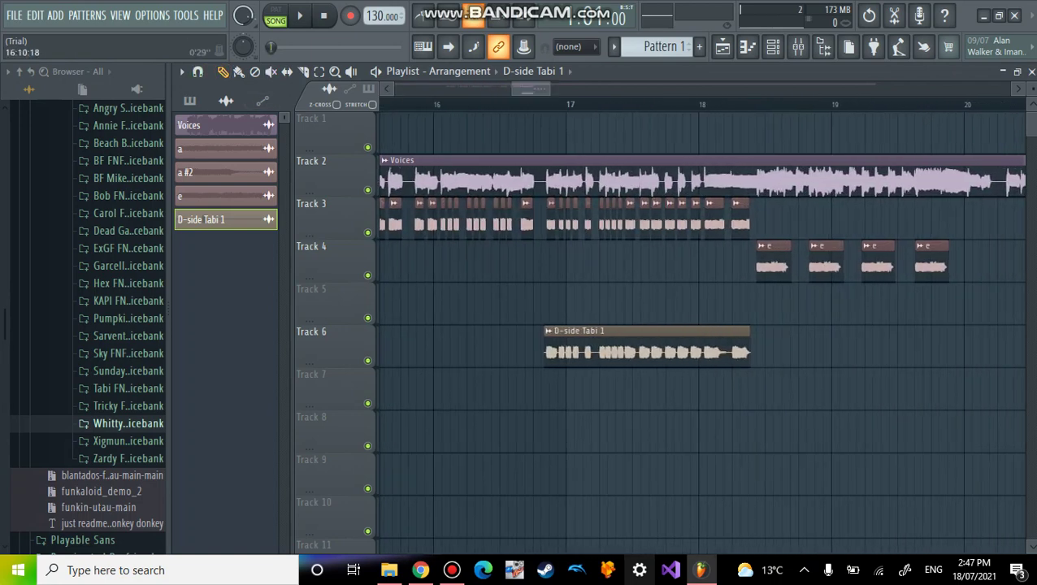
mouse_move(634, 349)
left_mouse_down()
mouse_move(849, 301)
mouse_move(844, 221)
left_mouse_up()
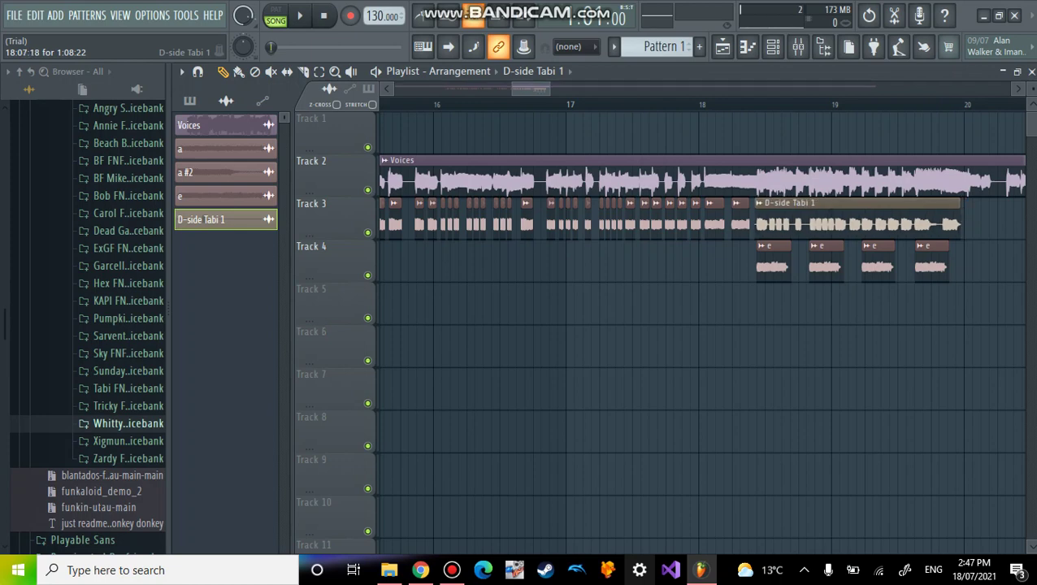
left_click_drag(513, 88, 528, 89)
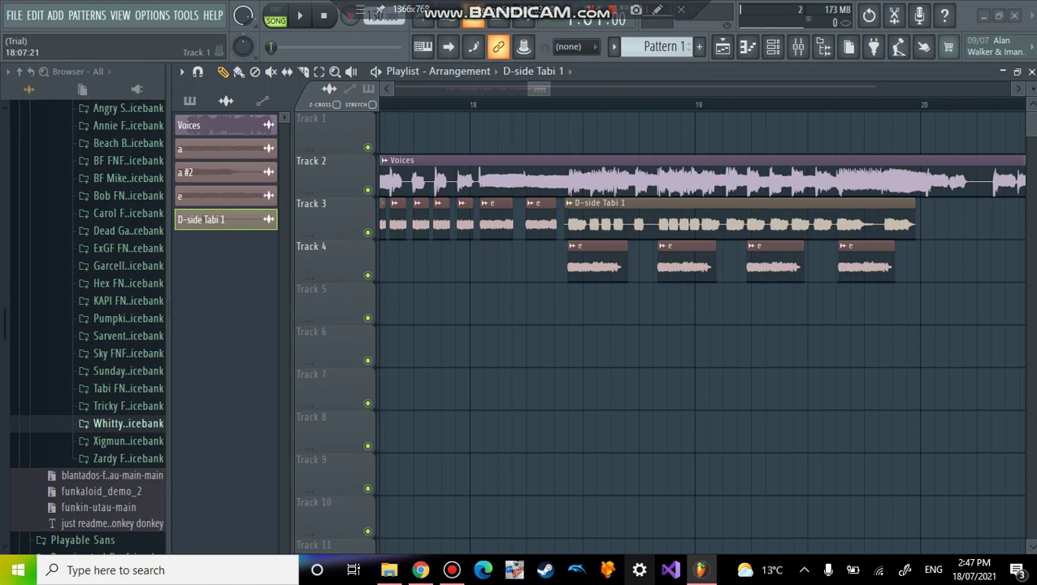
left_click(413, 104)
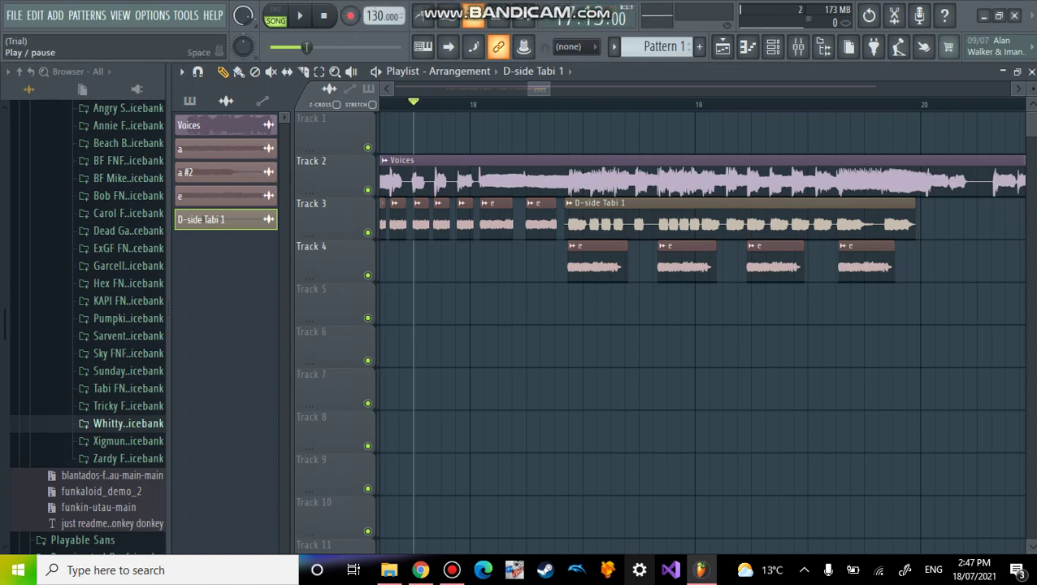
left_click(300, 15)
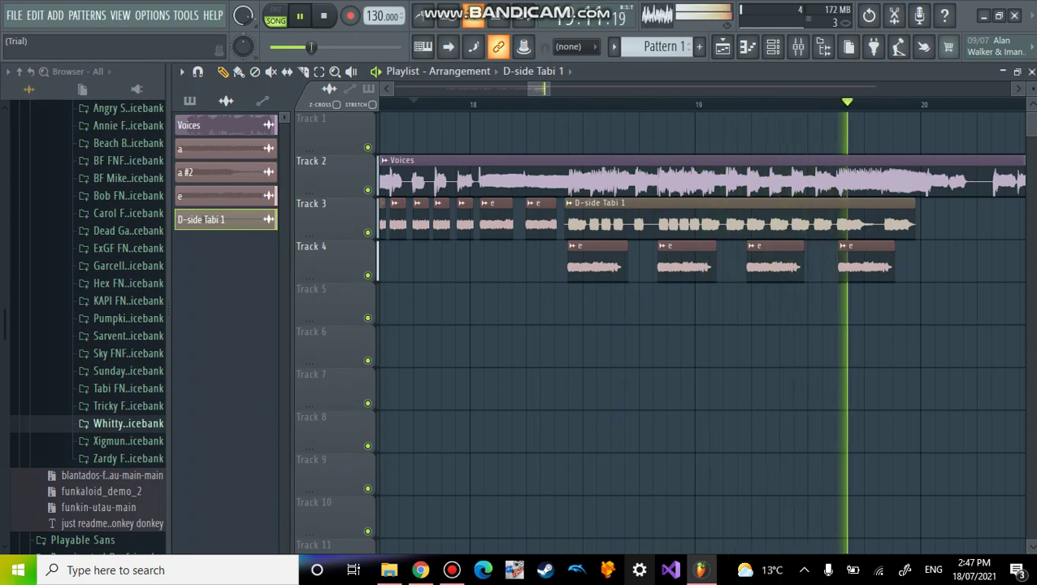
key("space")
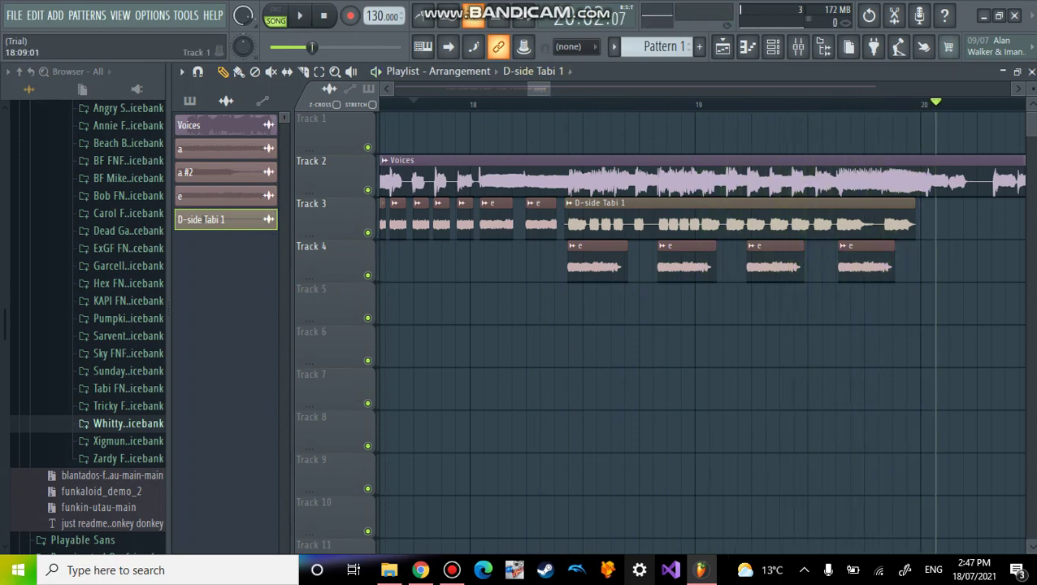
scroll(703, 325, "right", 3)
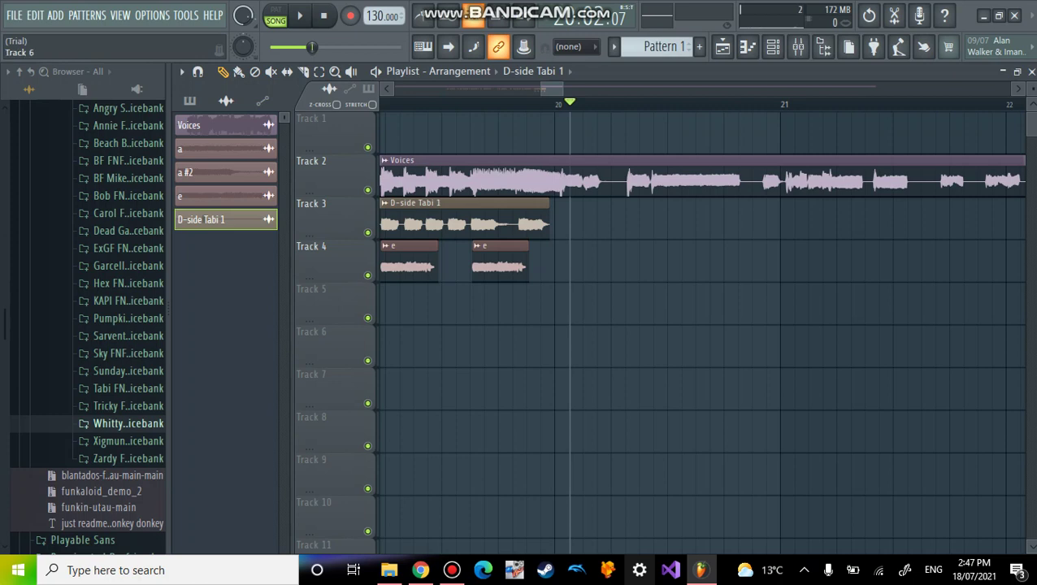
Step: Place an a clip and two short chops on Track 3 after bar 20, then play to check
left_click(215, 149)
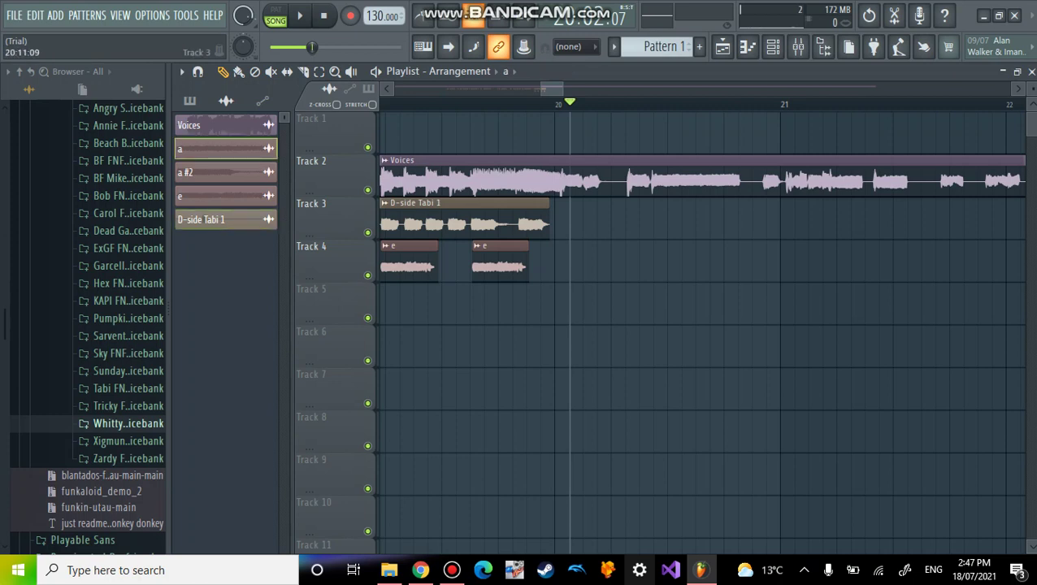
left_click_drag(701, 220, 578, 219)
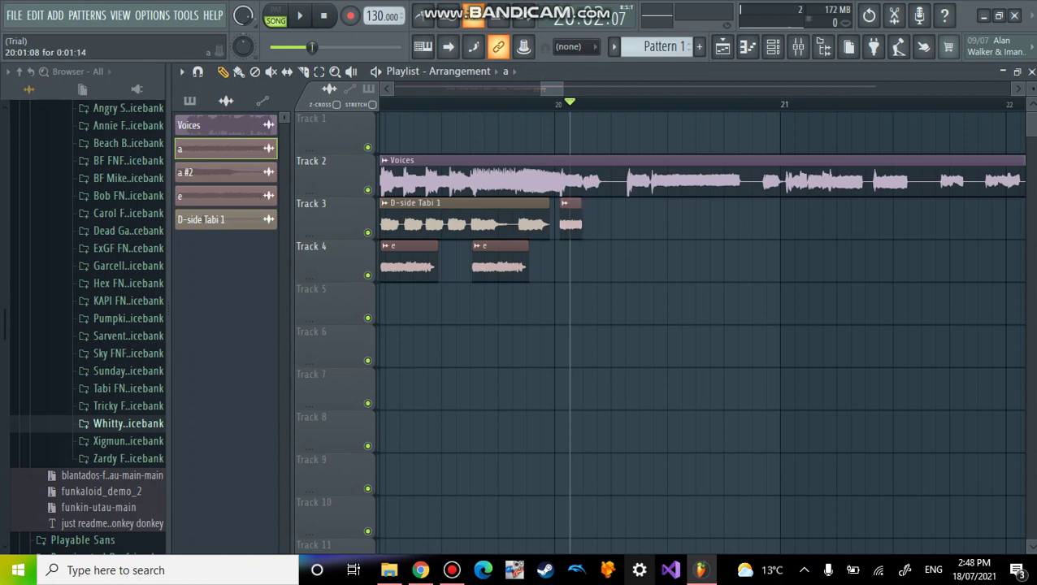
left_click_drag(659, 219, 596, 220)
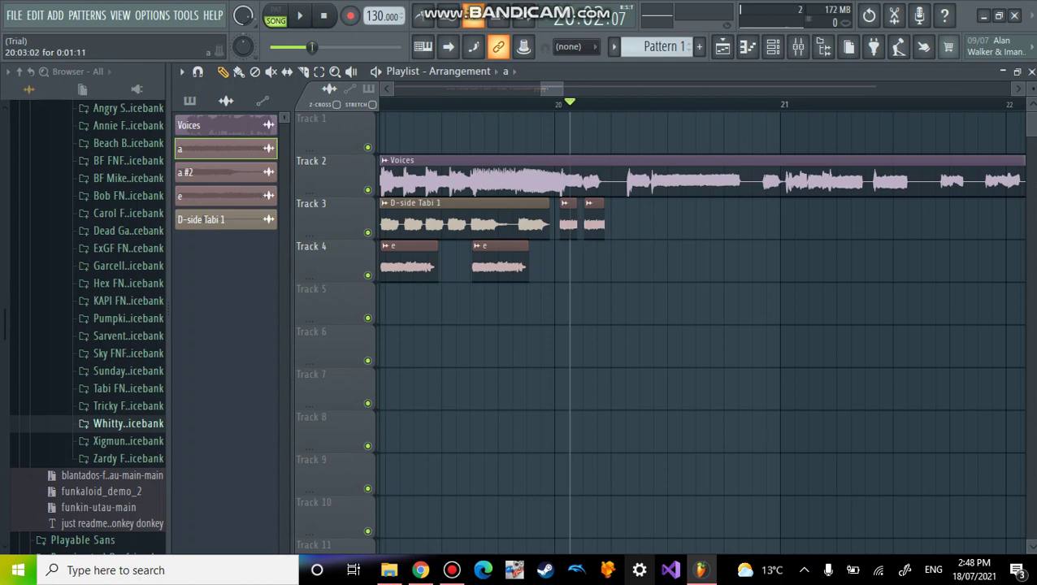
mouse_move(693, 220)
left_mouse_down()
mouse_move(635, 220)
mouse_move(659, 219)
left_mouse_up()
left_click(461, 104)
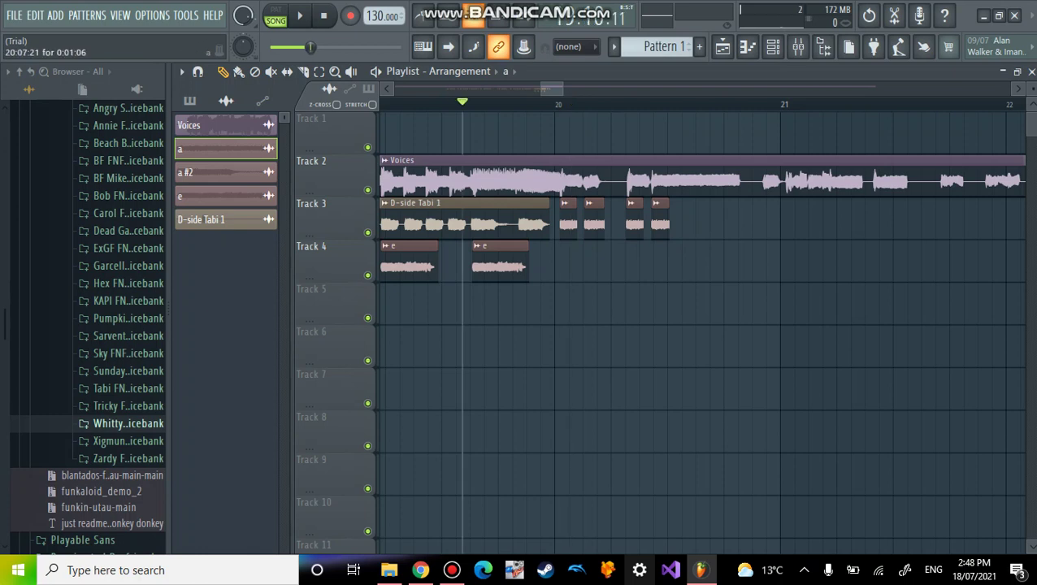
key("space")
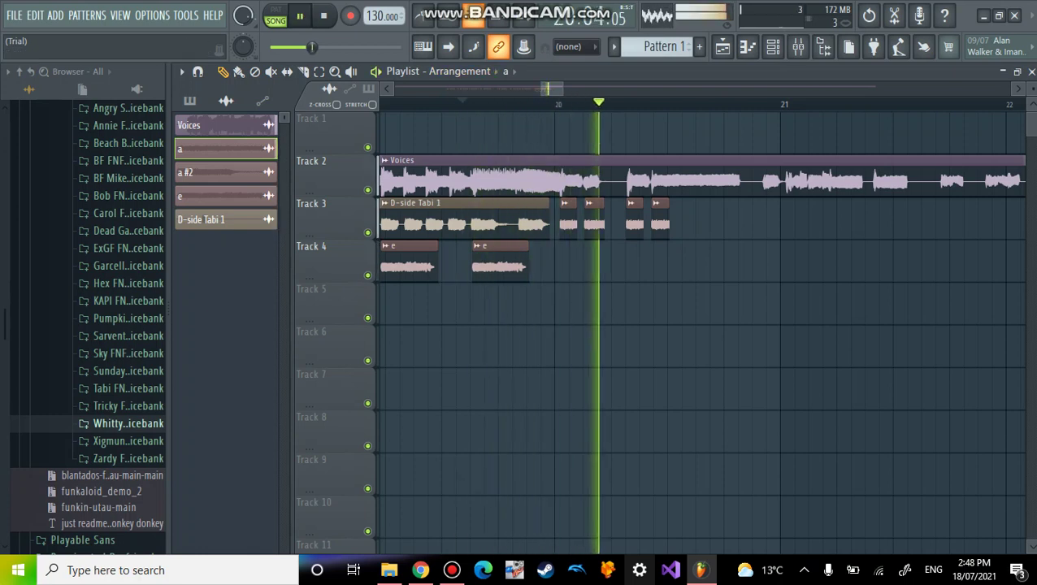
key("space")
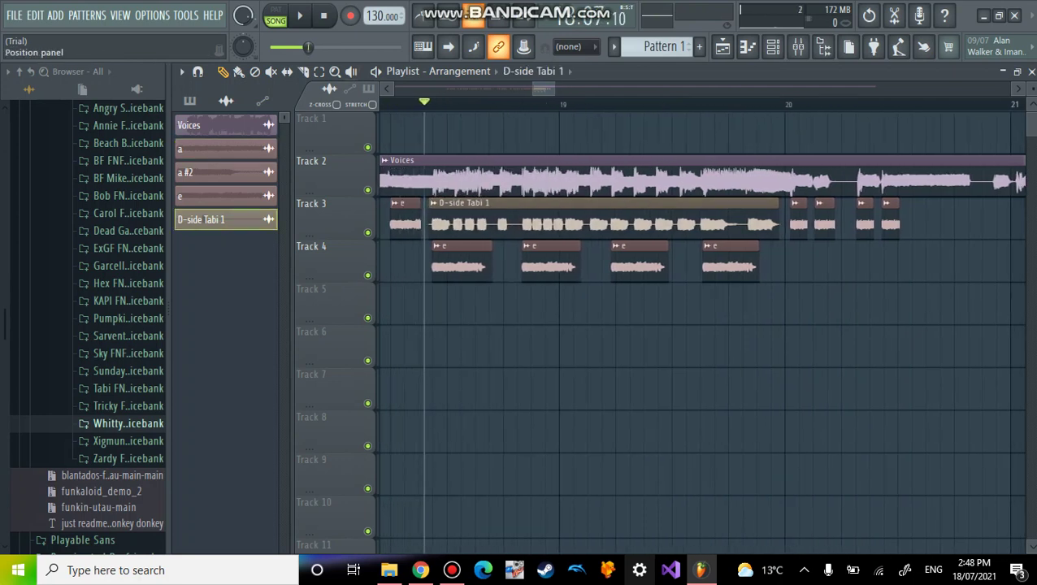
Step: Shift the last Track 3 chop later and add an e clip after the chops
key("space")
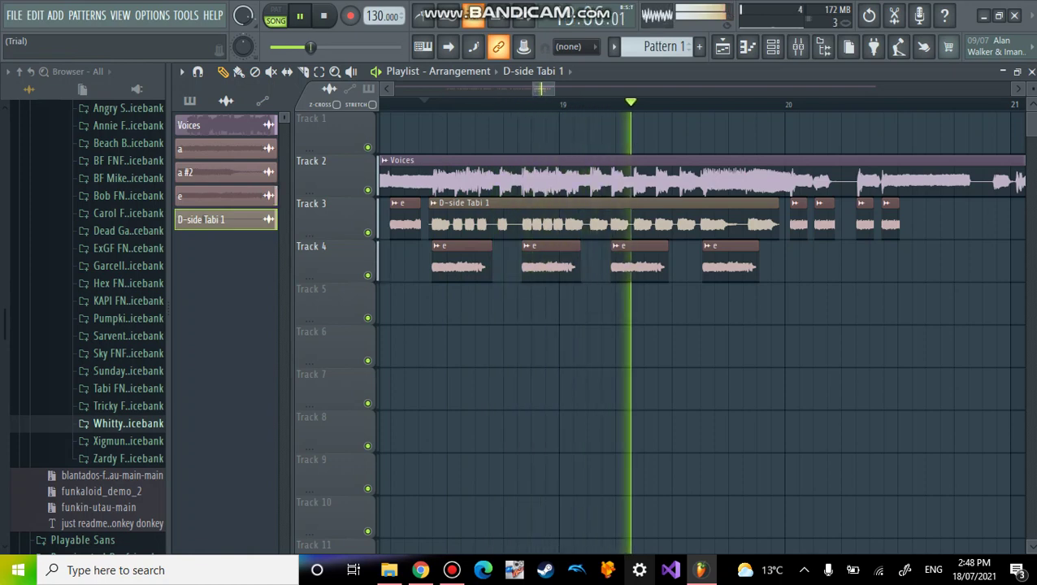
key("space")
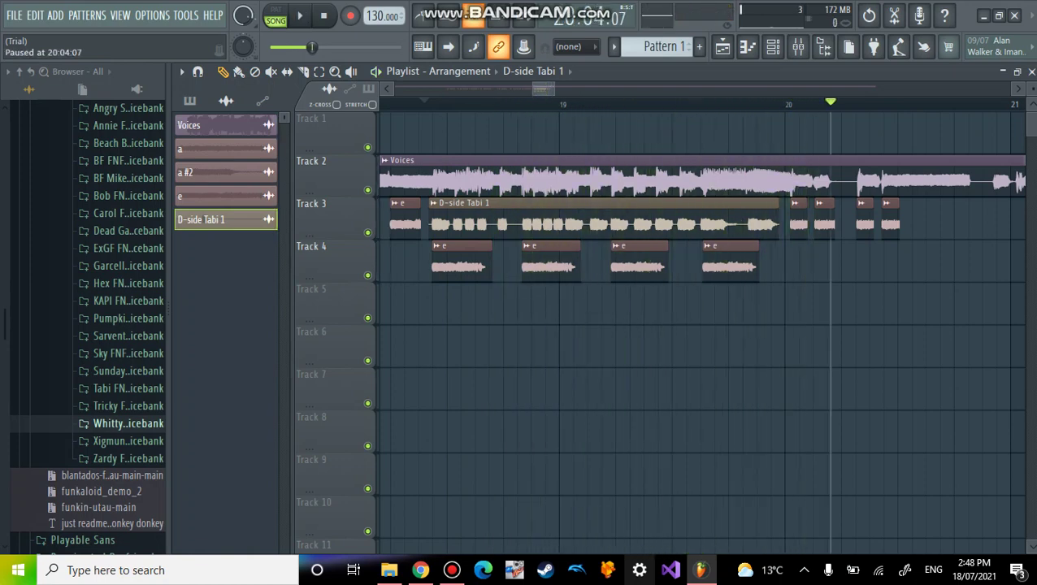
scroll(701, 325, "right", 4)
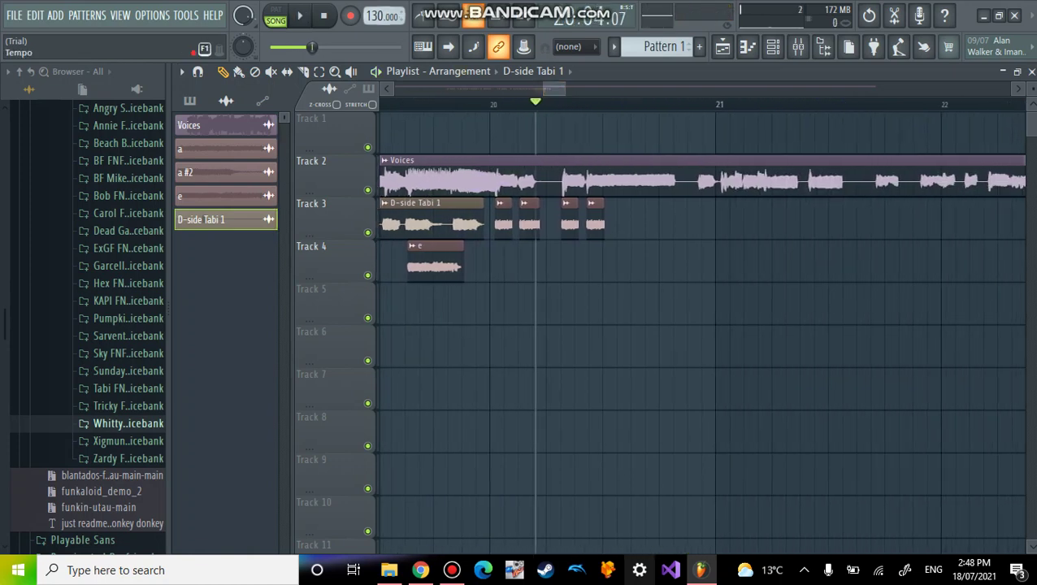
key("space")
key("space")
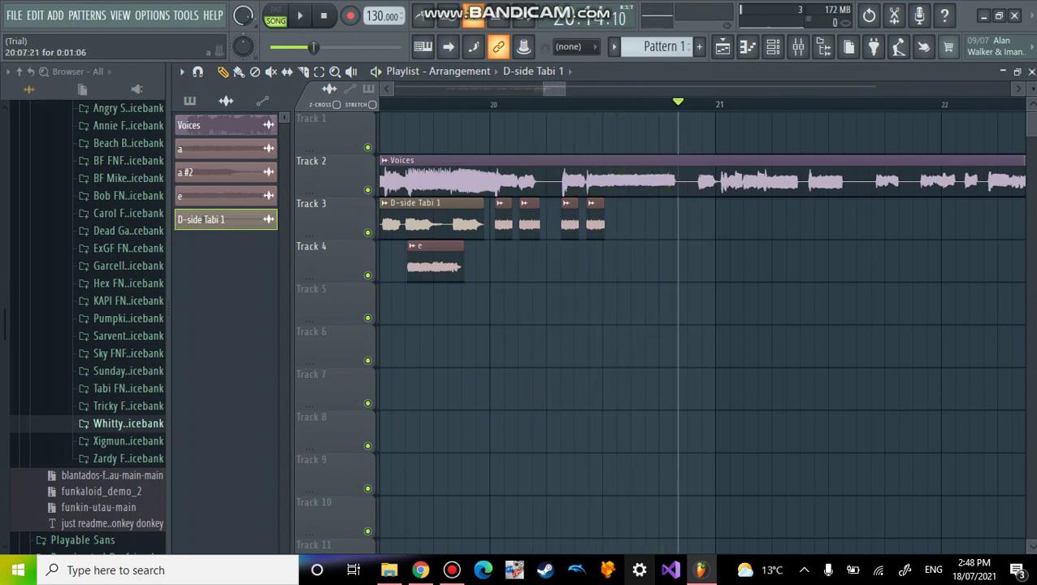
left_click_drag(597, 226, 704, 225)
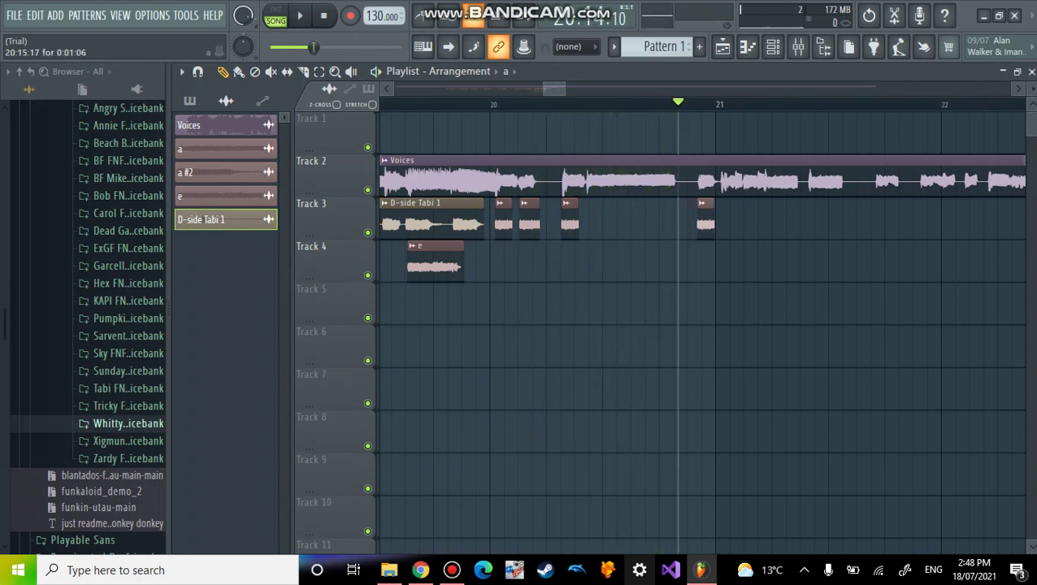
left_click(704, 225)
left_click(225, 196)
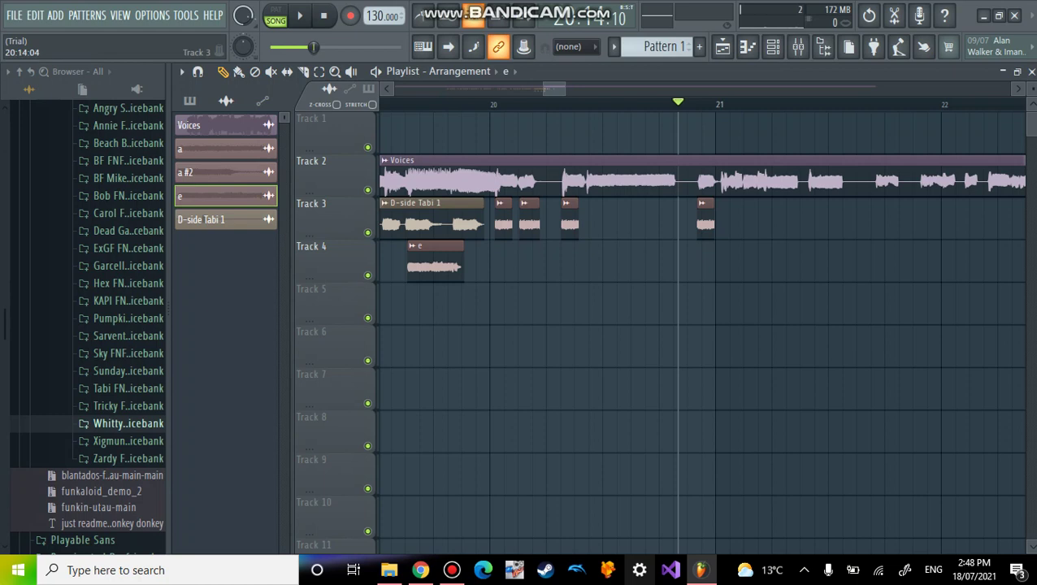
left_click_drag(669, 226, 617, 225)
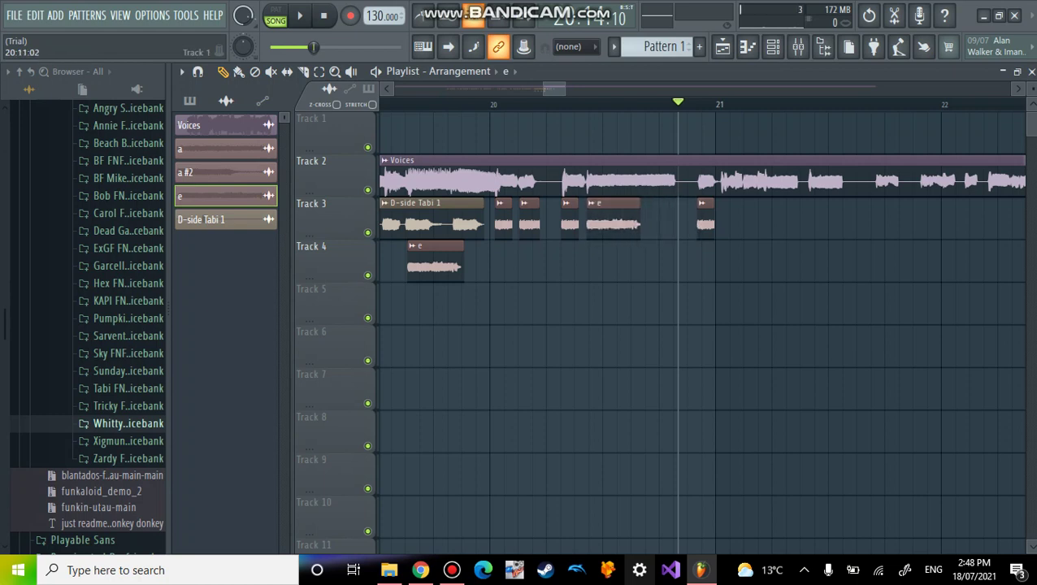
scroll(702, 325, "right", 3)
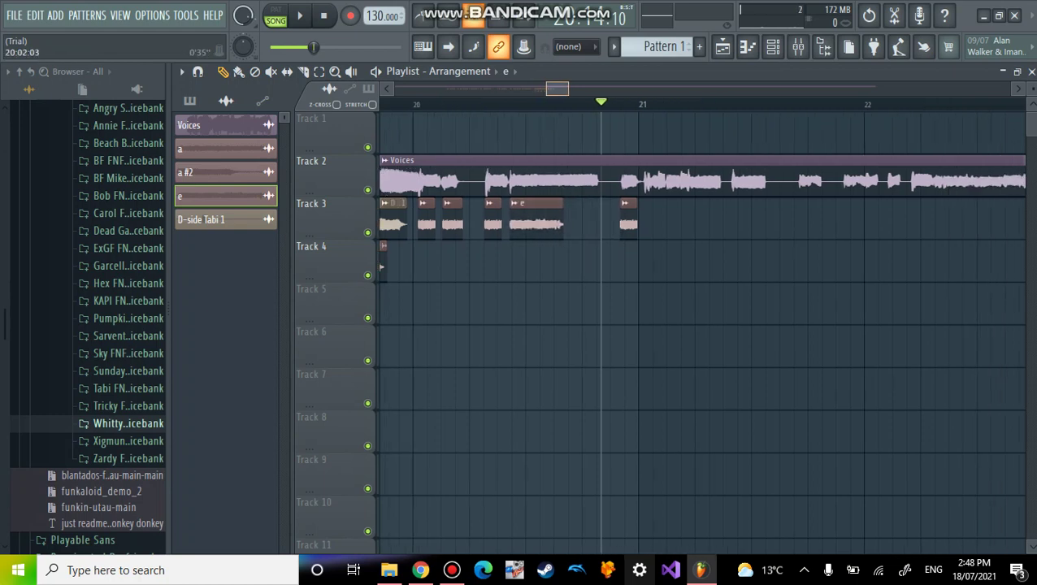
Step: Add and nudge two more chops on Track 3 around bar 21, checking playback
key("space")
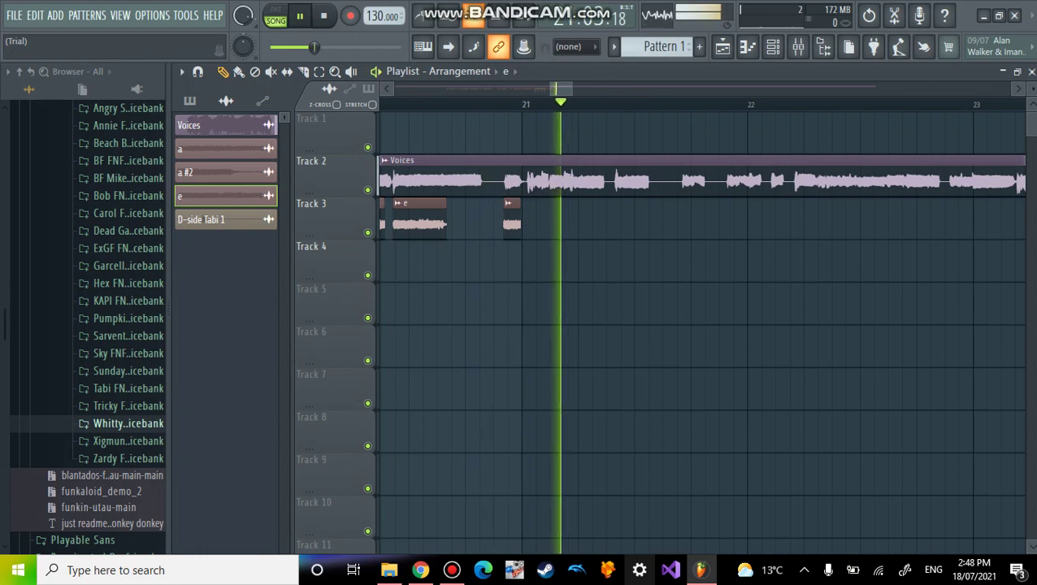
key("space")
left_click_drag(574, 219, 536, 219)
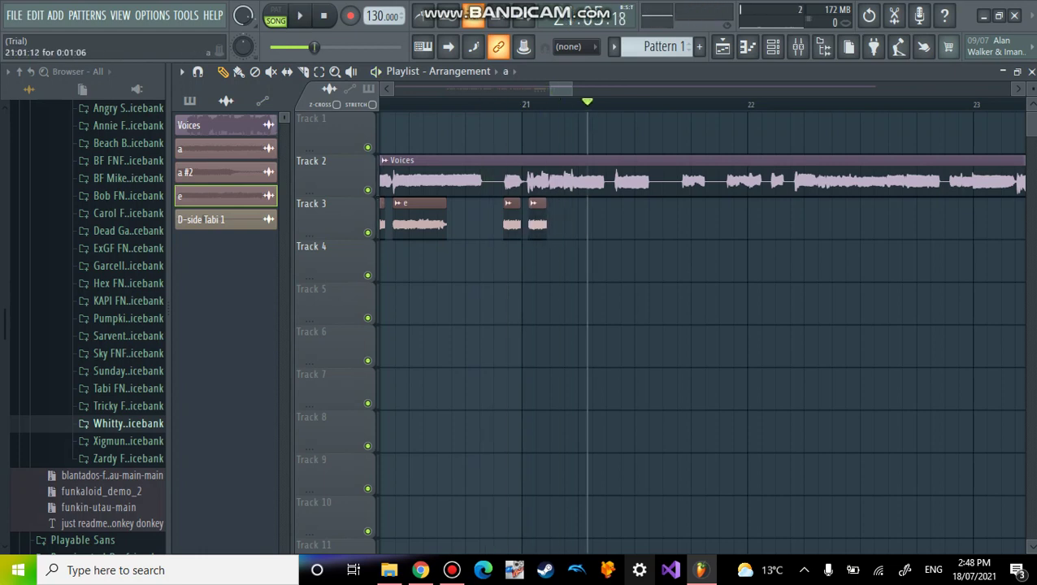
left_click(463, 104)
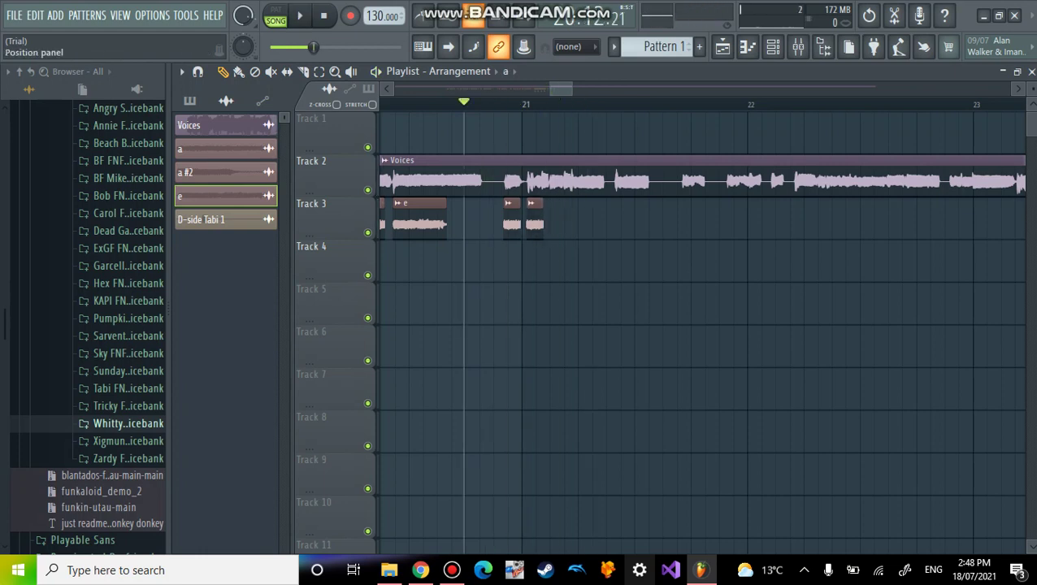
left_click(299, 15)
key("space")
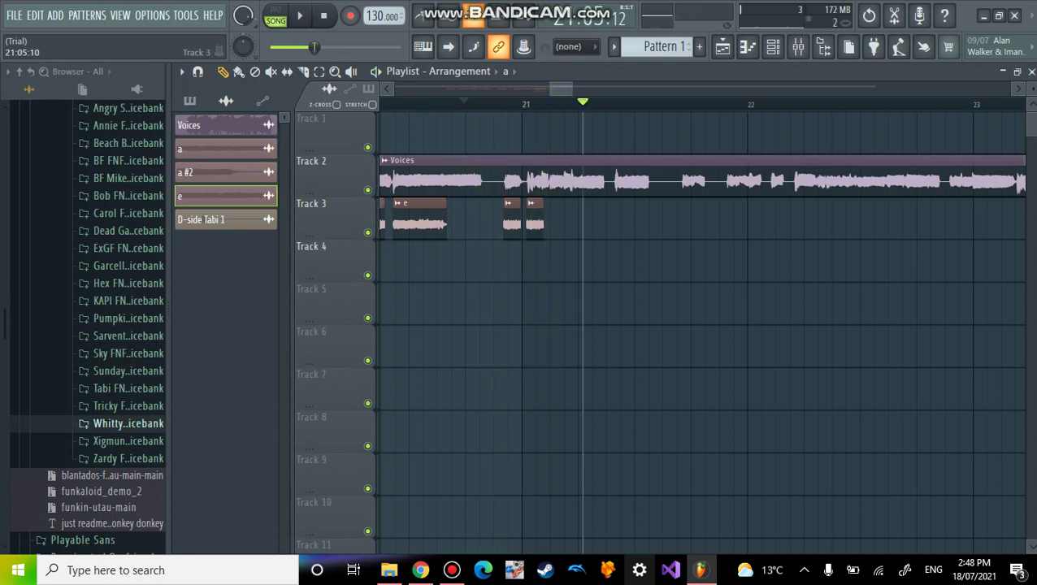
left_click(633, 219)
left_click_drag(634, 219, 625, 220)
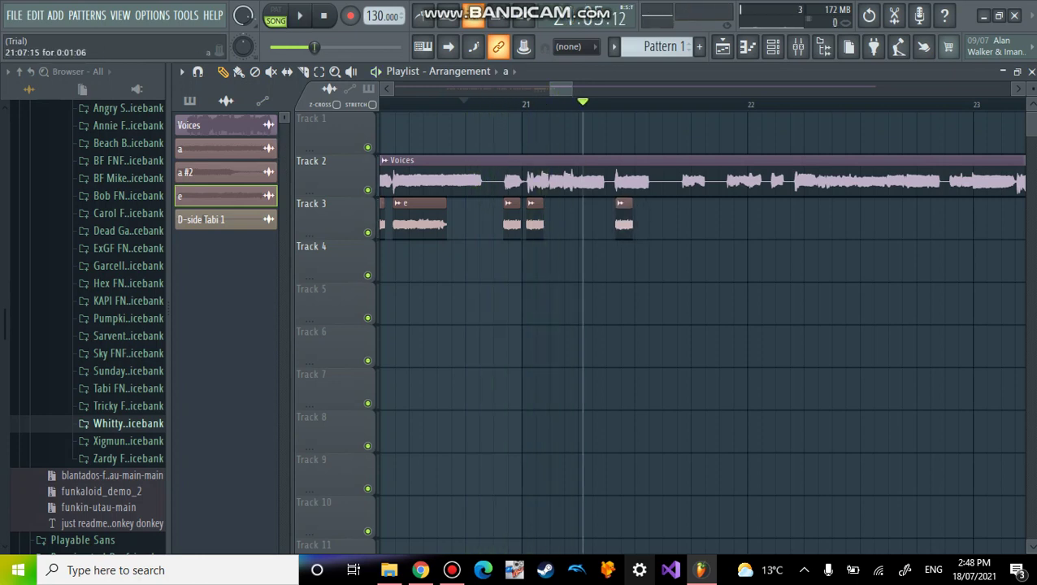
Step: Fill bar 21 on Track 3 with more chops, including a clip moved from Track 4 and an a chop
mouse_move(761, 260)
left_mouse_down()
mouse_move(691, 268)
mouse_move(692, 219)
left_mouse_up()
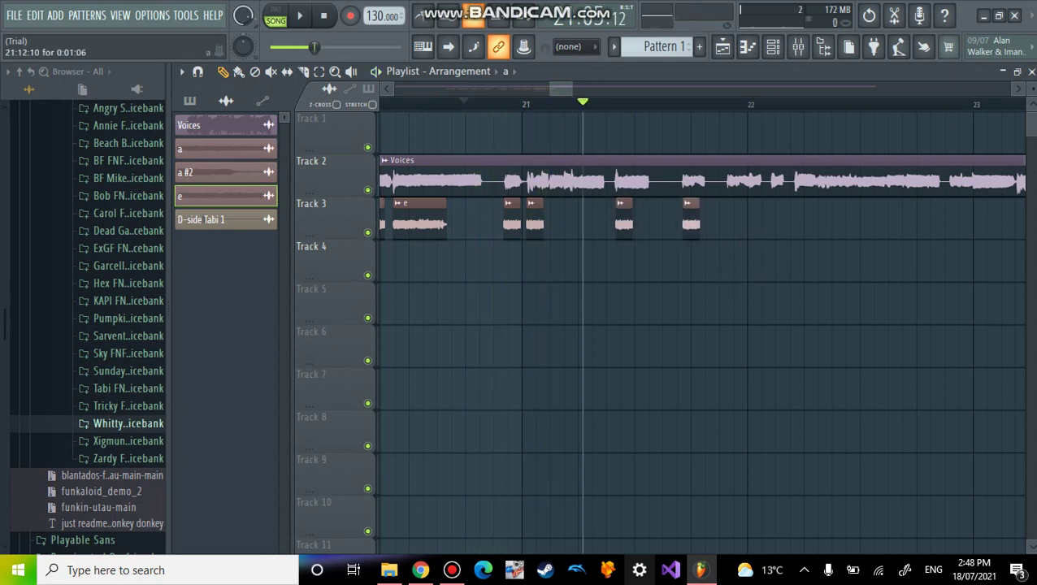
left_click(581, 219)
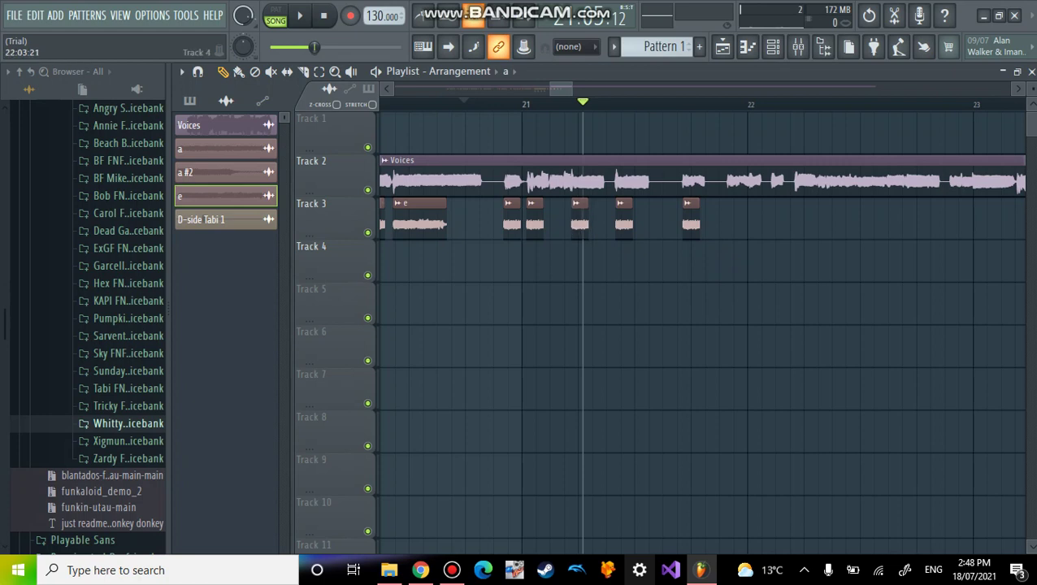
left_click(802, 261)
left_click_drag(798, 262, 554, 220)
left_click(225, 148)
left_click(639, 220)
left_click_drag(640, 219, 569, 220)
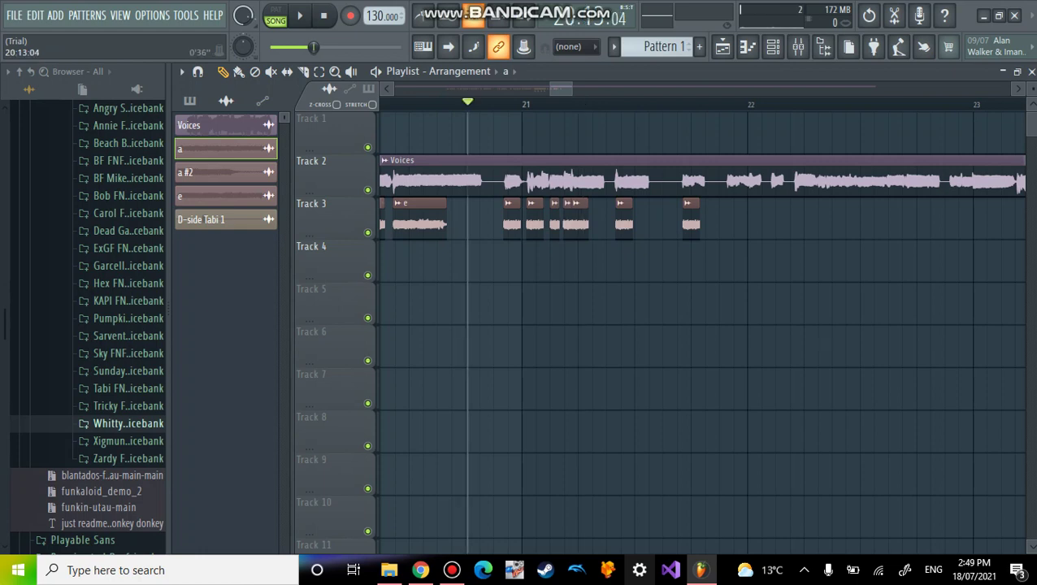
Step: Play back from just before bar 21 several times to review the new chops
key("space")
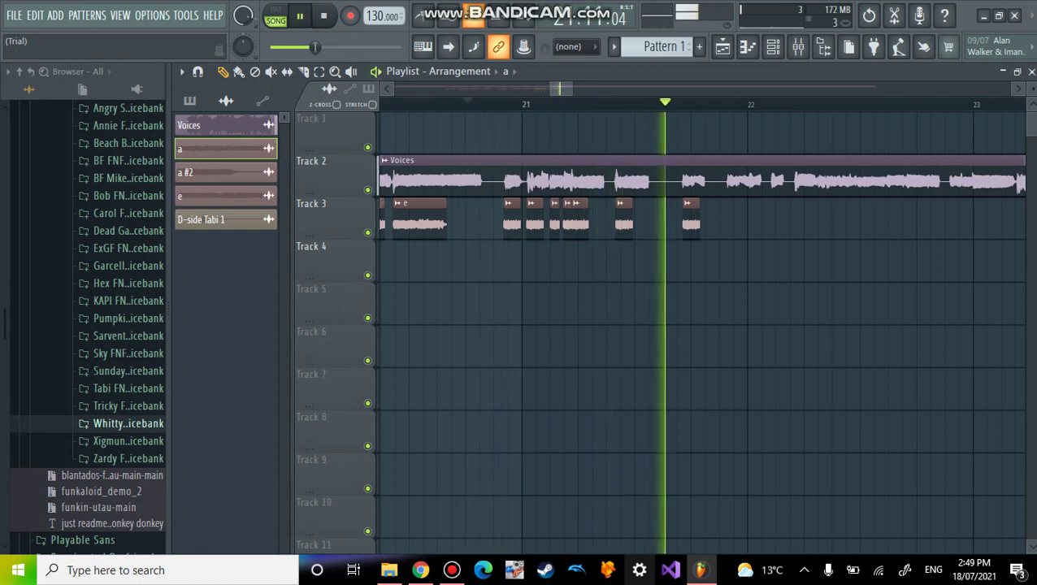
key("space")
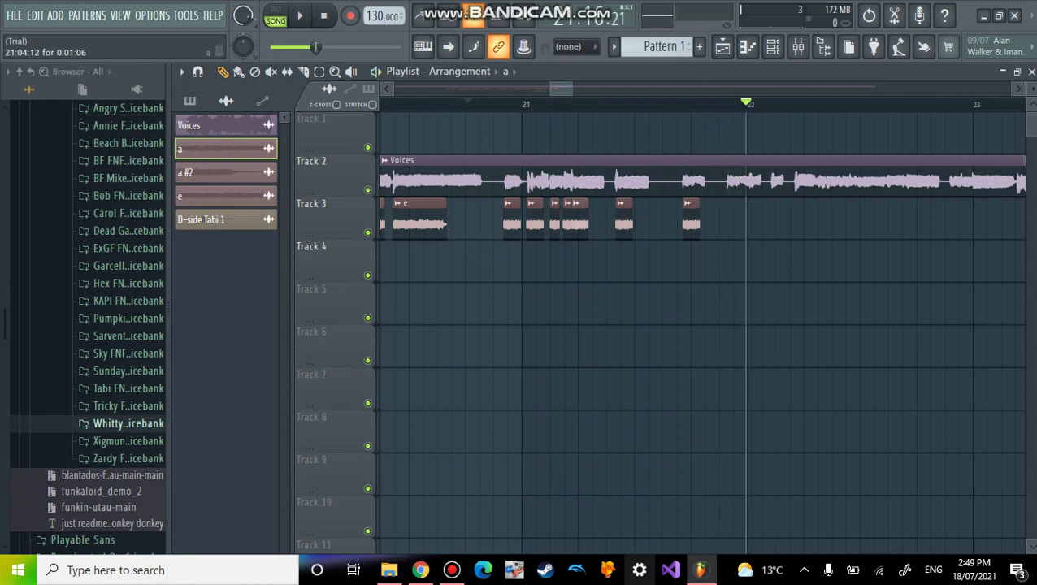
left_click(463, 104)
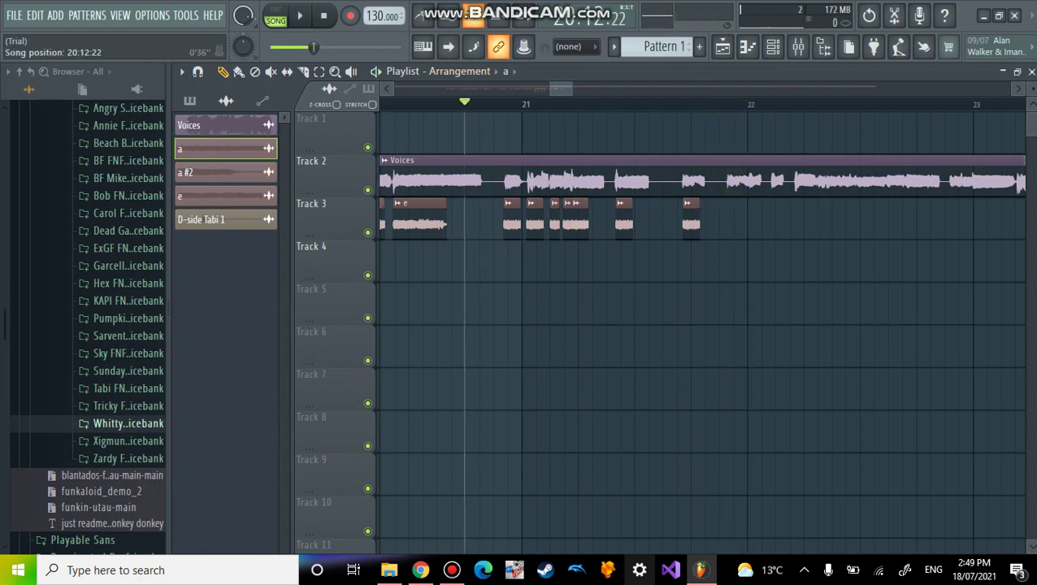
key("space")
key("space")
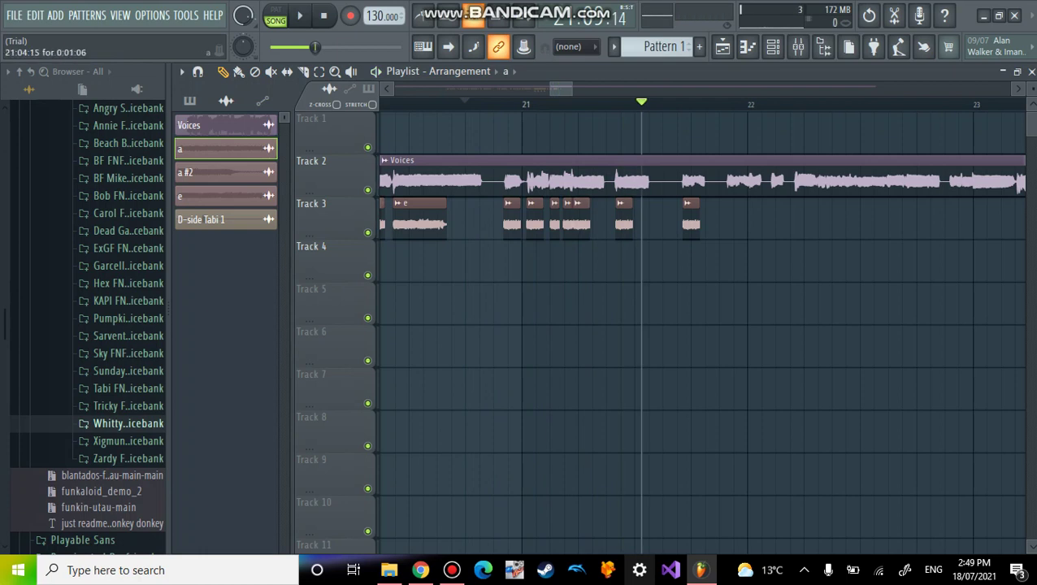
left_click(482, 104)
key("space")
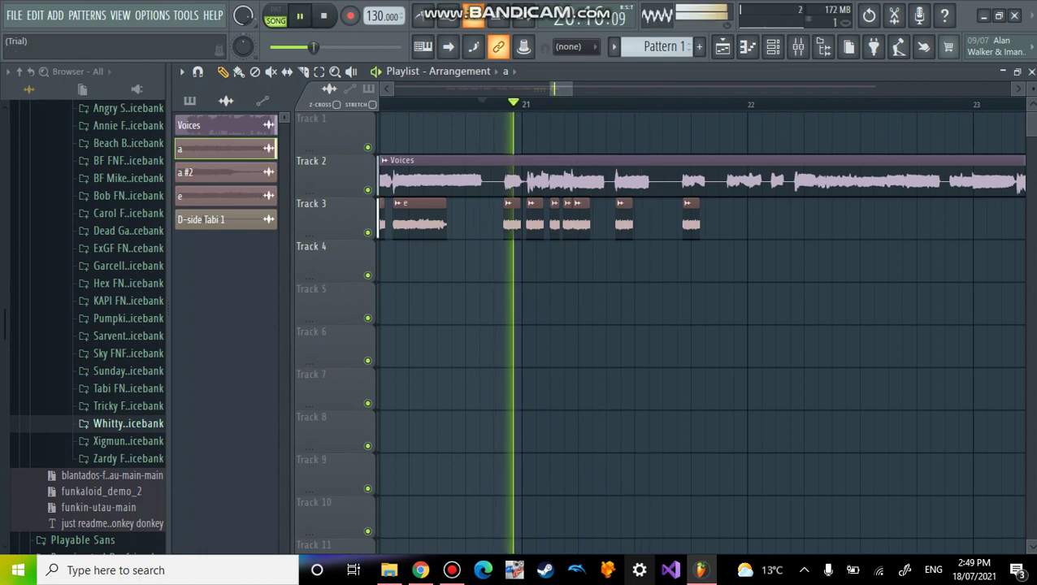
key("space")
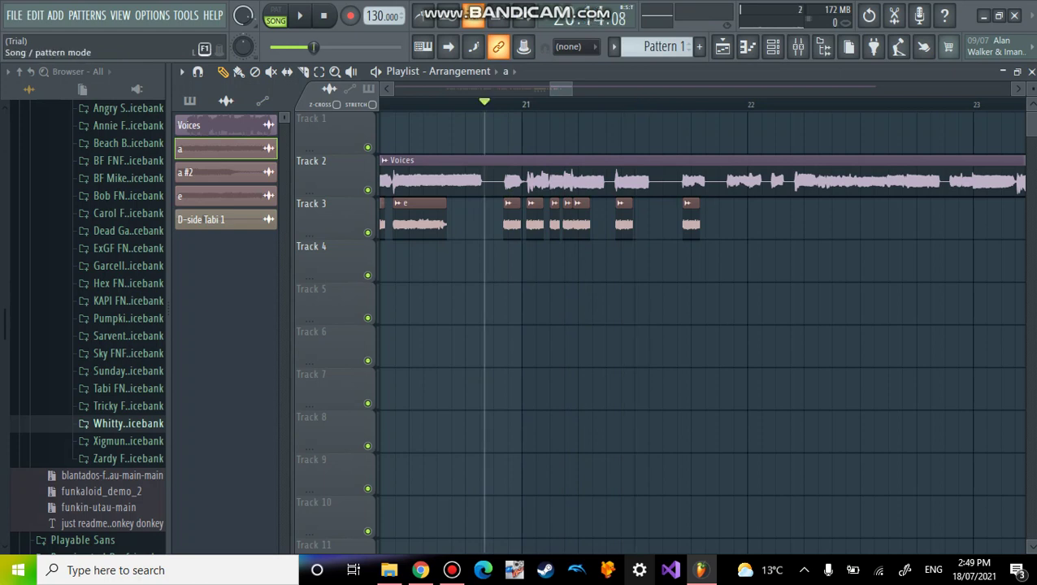
key("space")
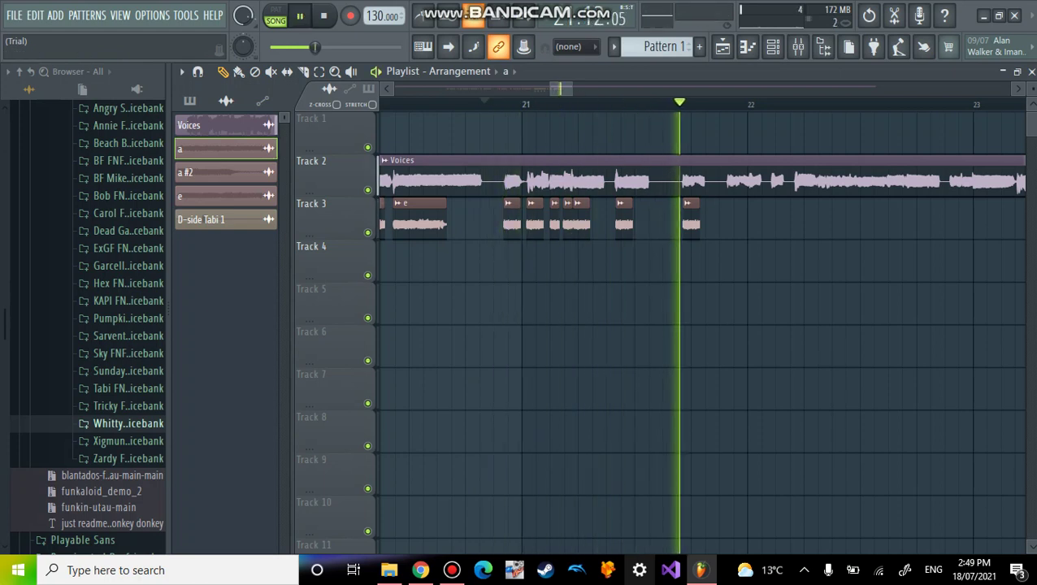
key("space")
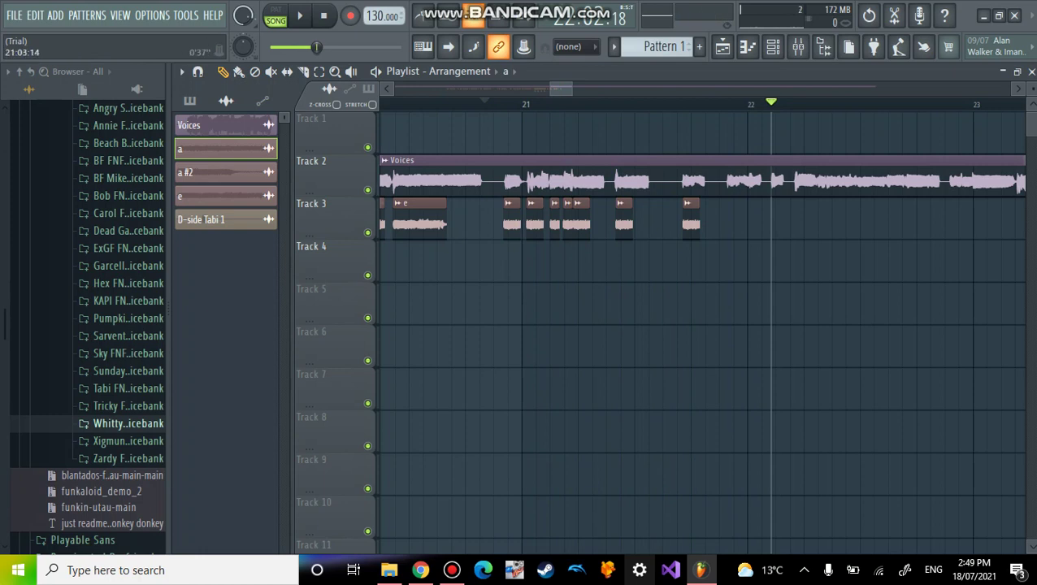
scroll(701, 317, "right", 3)
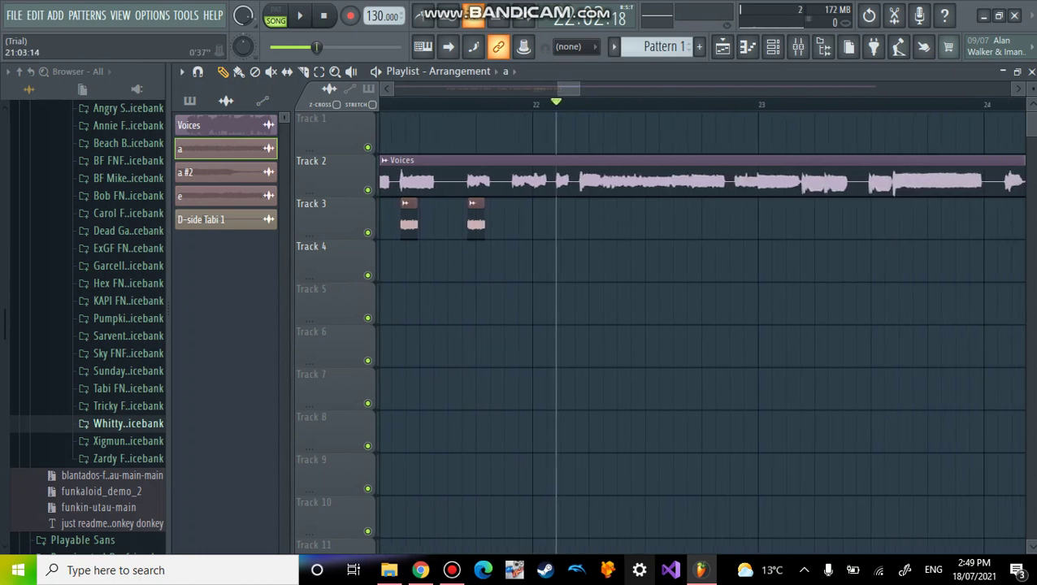
Step: Place four vocal clips on Track 3 in bar 22, checking timing with playback
left_click_drag(524, 220, 566, 219)
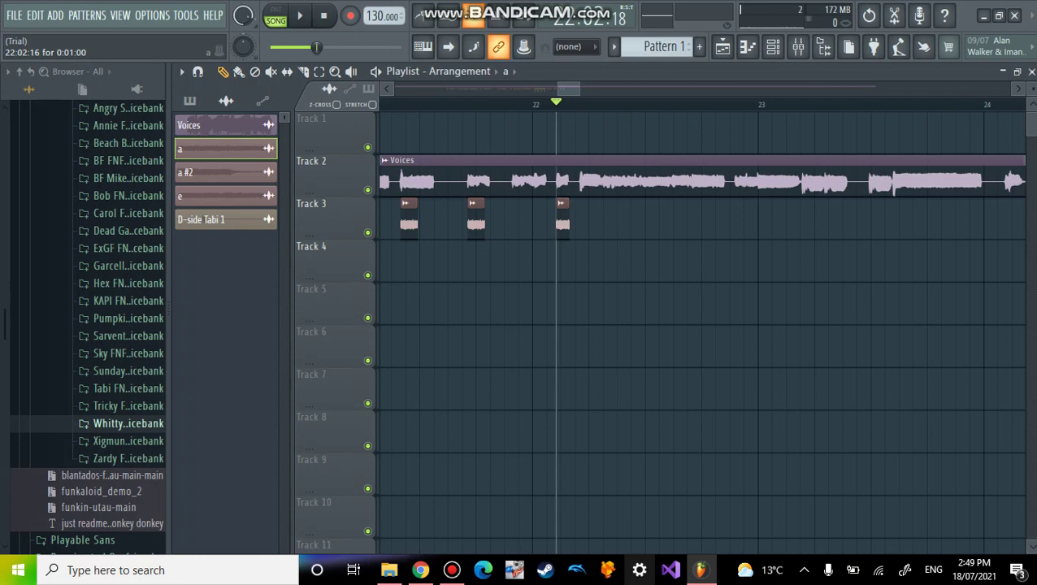
left_click_drag(626, 219, 541, 219)
left_click_drag(659, 220, 527, 220)
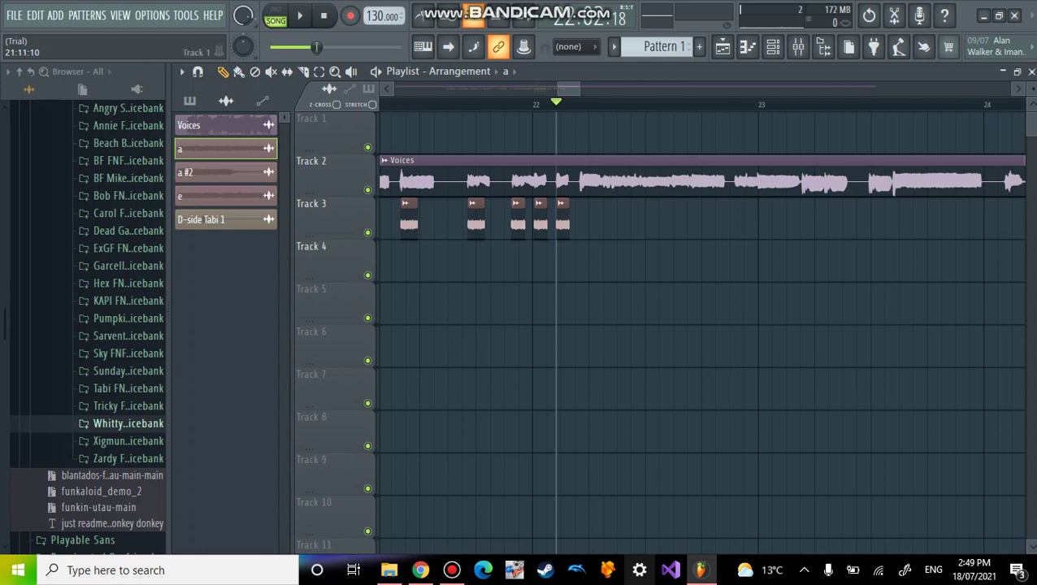
key("space")
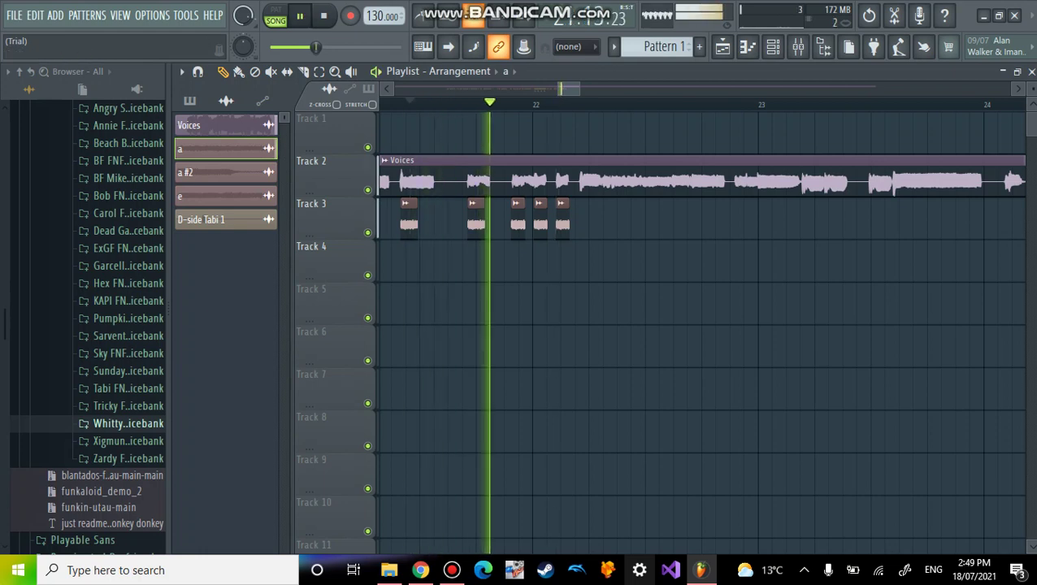
key("space")
left_click_drag(650, 220, 586, 220)
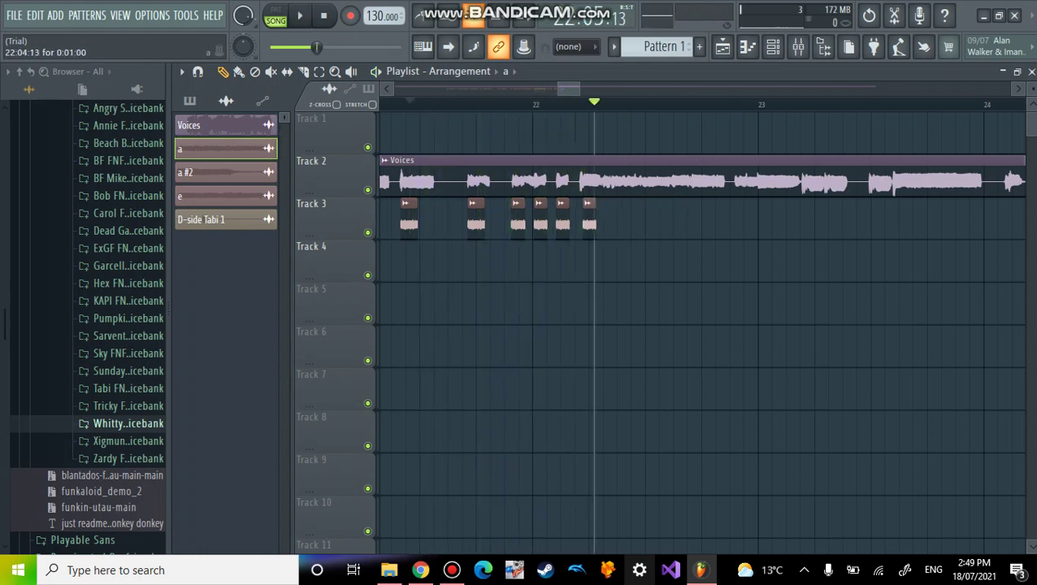
Step: Add three short clips just before bar 23, nudging and lengthening them to fit
key("space")
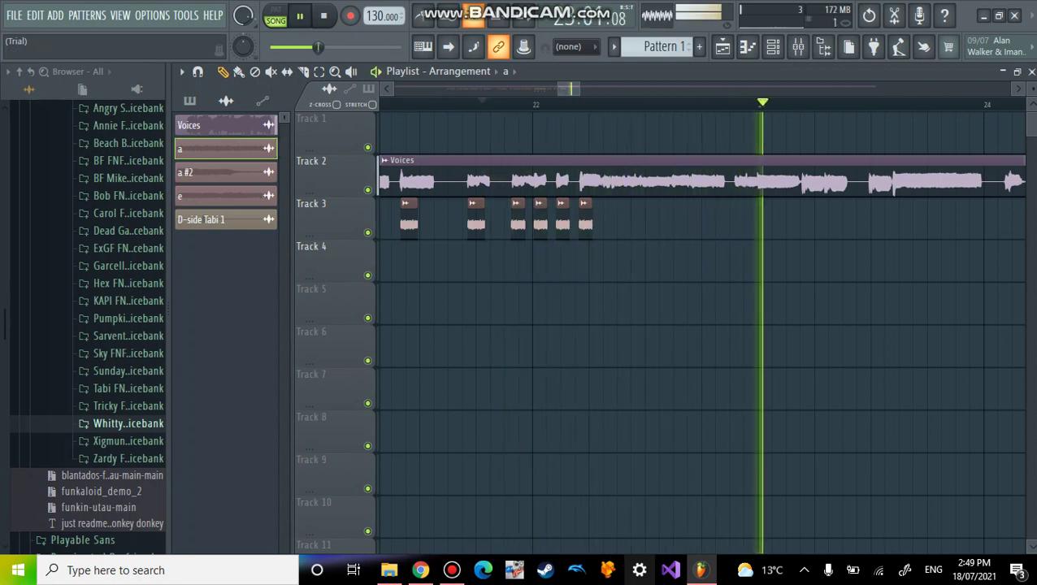
key("space")
left_click(744, 220)
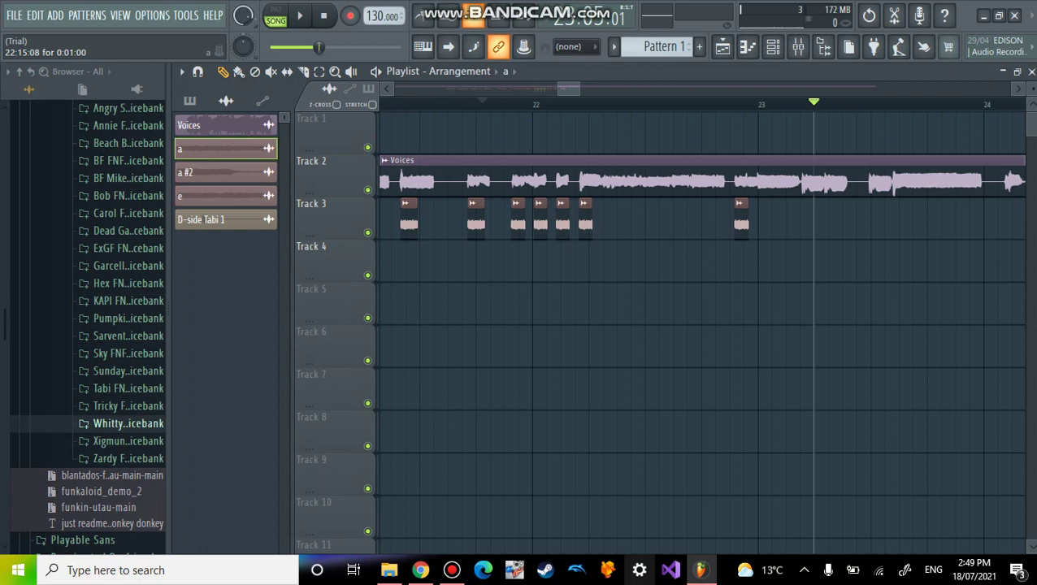
left_click(749, 219)
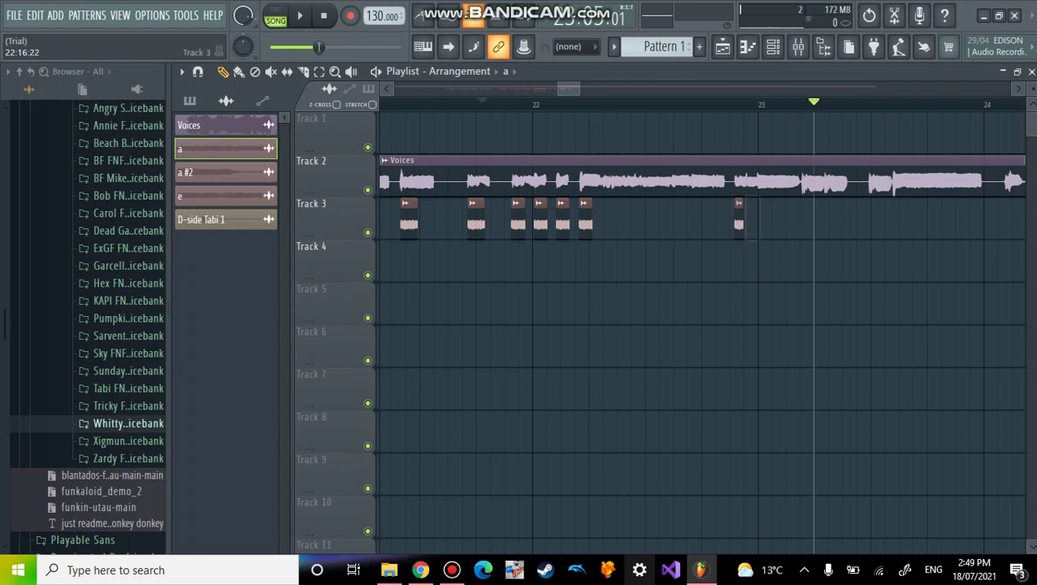
mouse_move(753, 219)
left_mouse_down()
mouse_move(762, 219)
mouse_move(751, 219)
left_mouse_up()
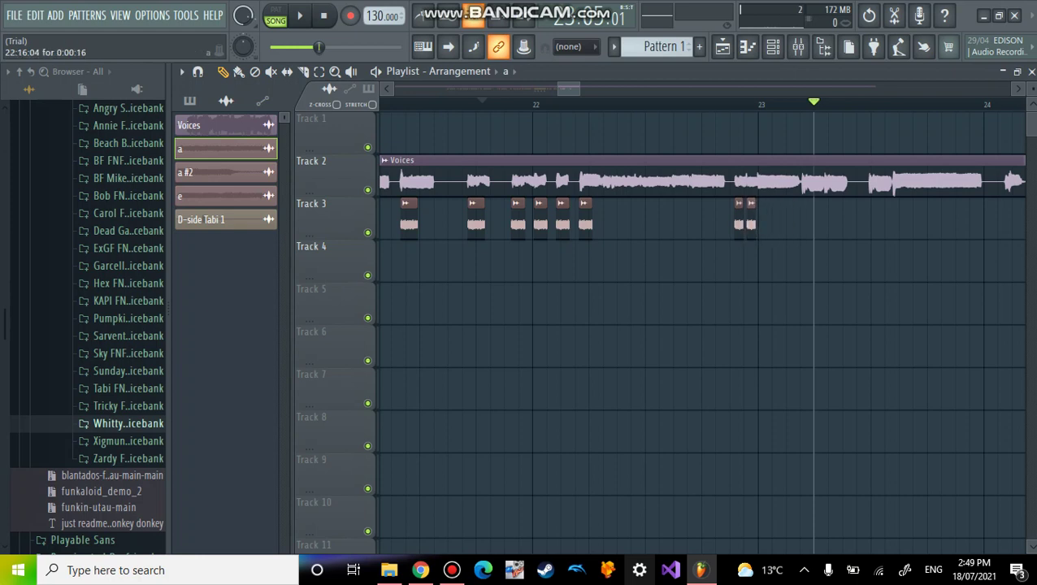
left_click(764, 219)
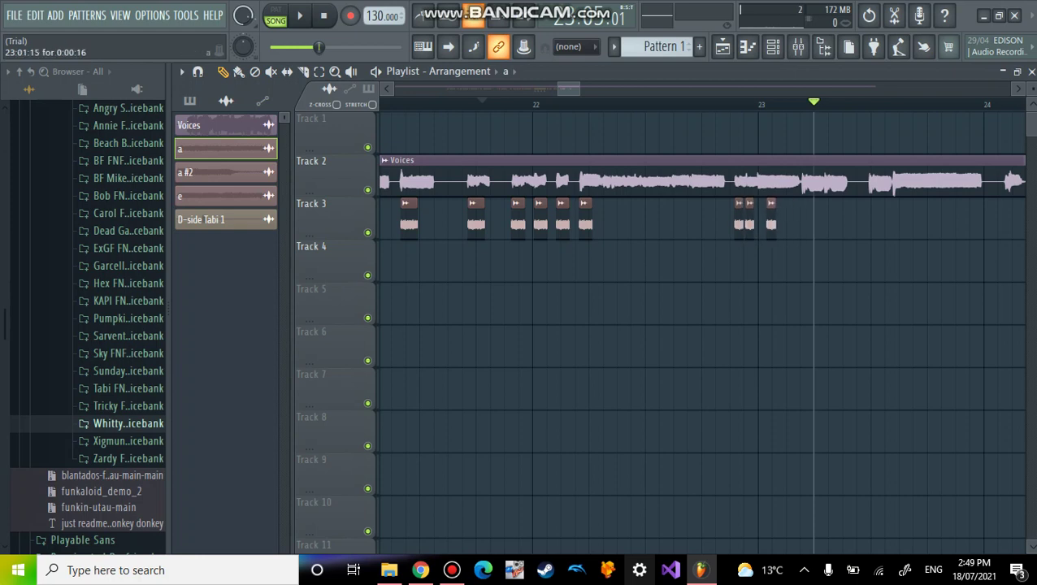
left_click_drag(766, 220, 786, 220)
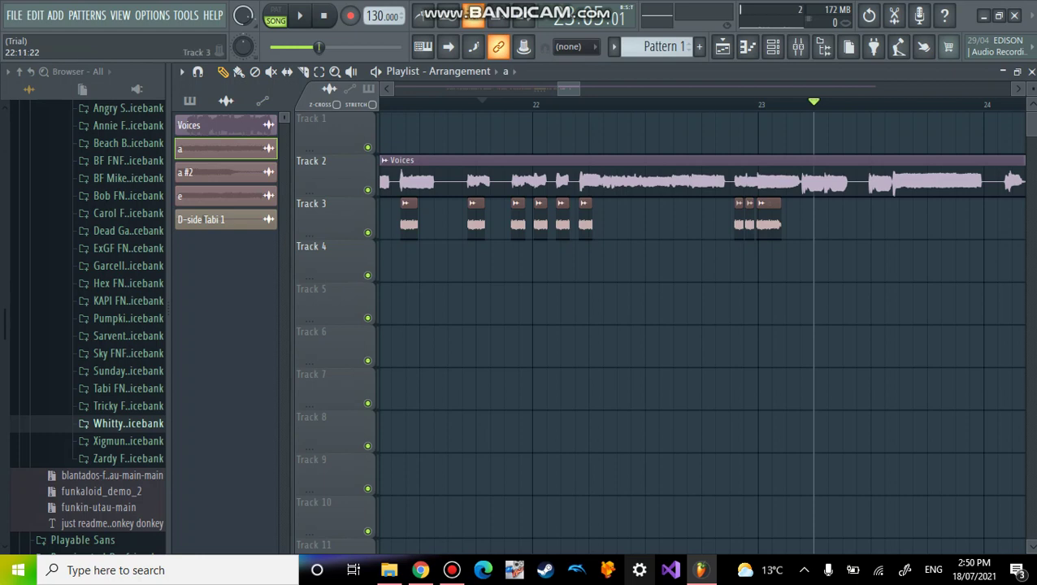
Step: Replay from bar 21 and move a clip earlier into bar 22
left_click(470, 104)
key("space")
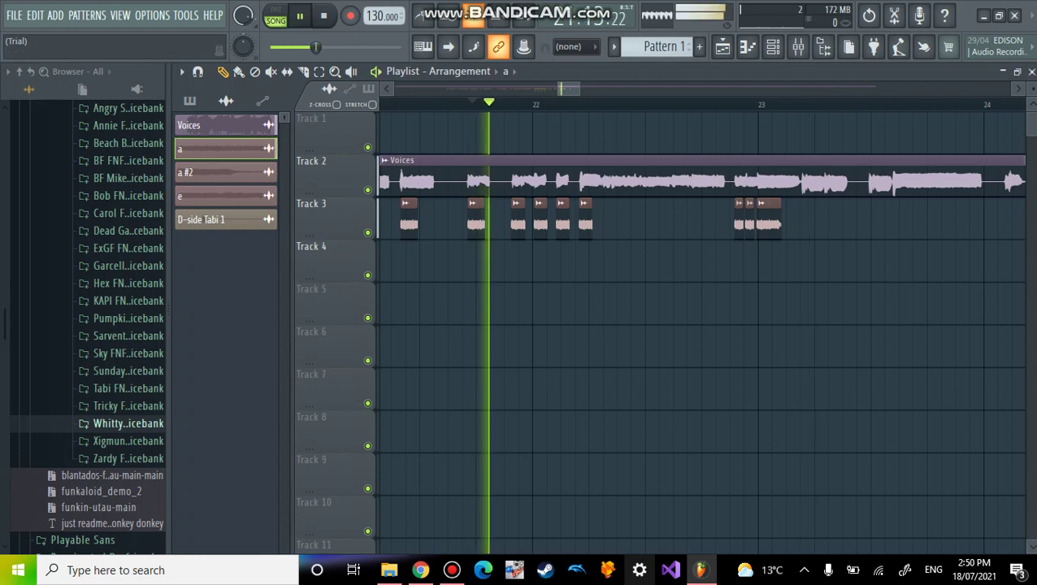
key("space")
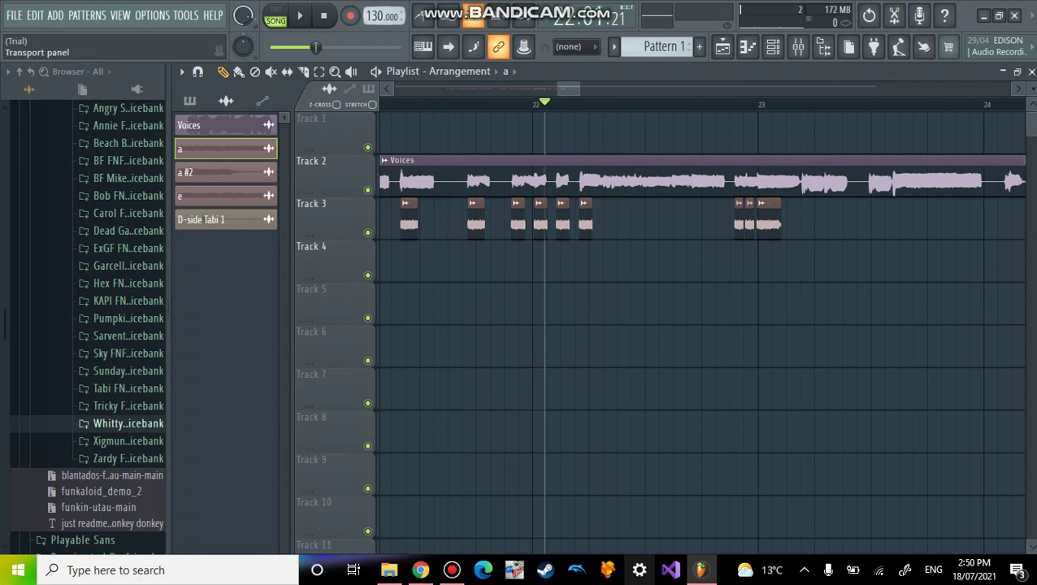
key("space")
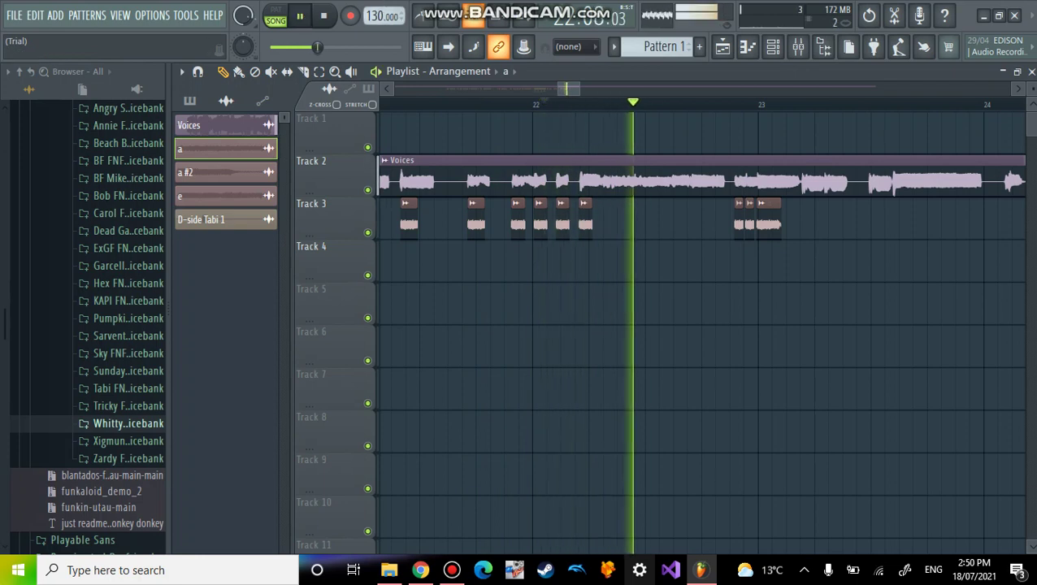
key("space")
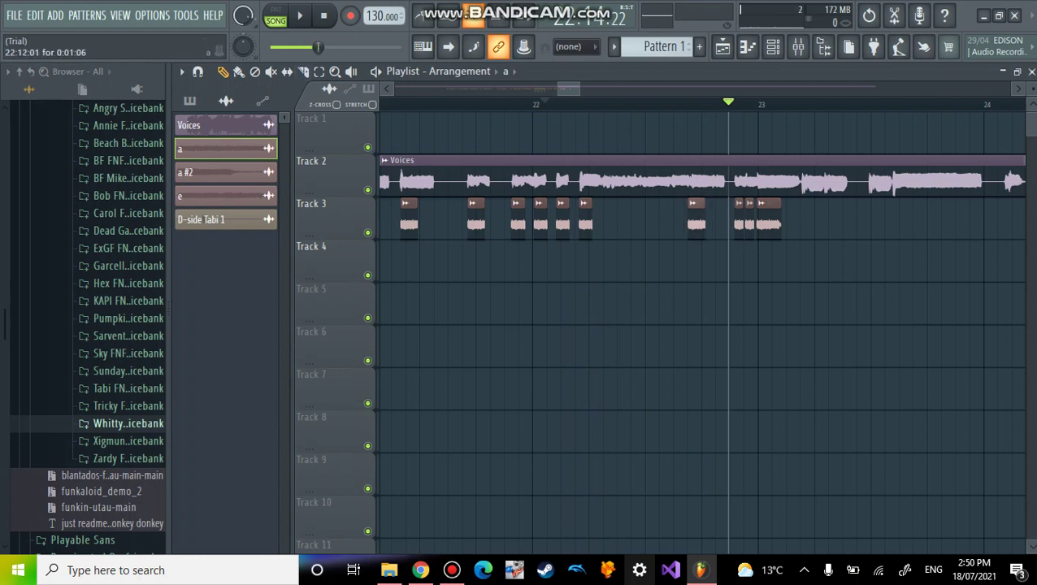
left_click_drag(696, 220, 608, 220)
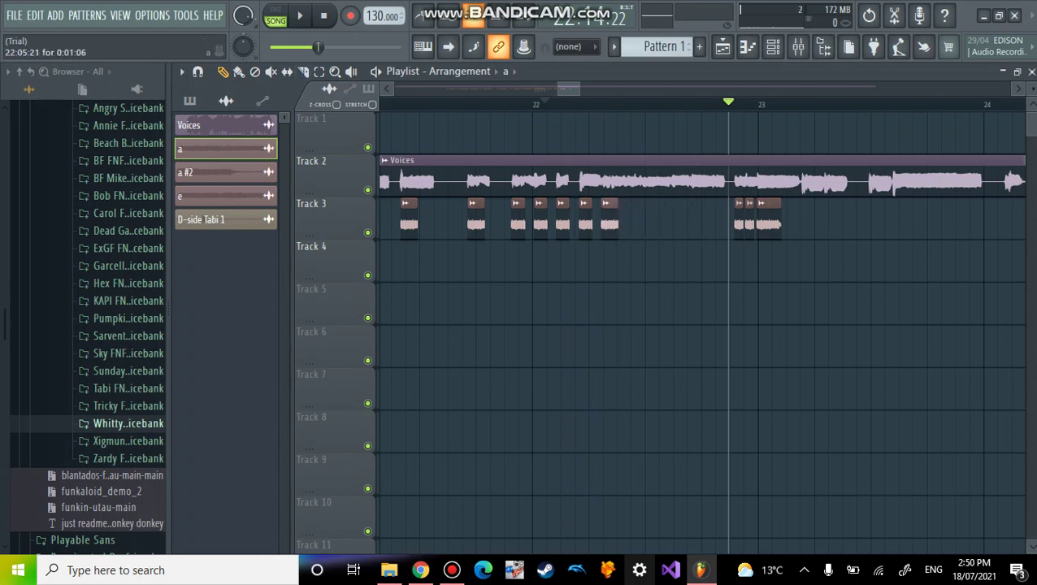
Step: Add three more clips in mid-to-late bar 22 and nudge them earlier
left_click(505, 104)
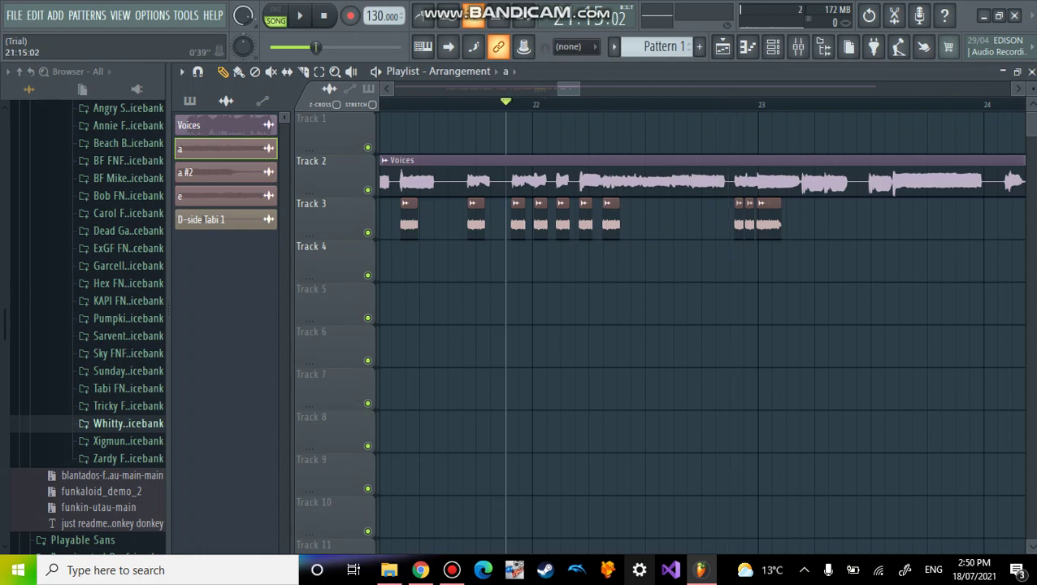
key("space")
key("space")
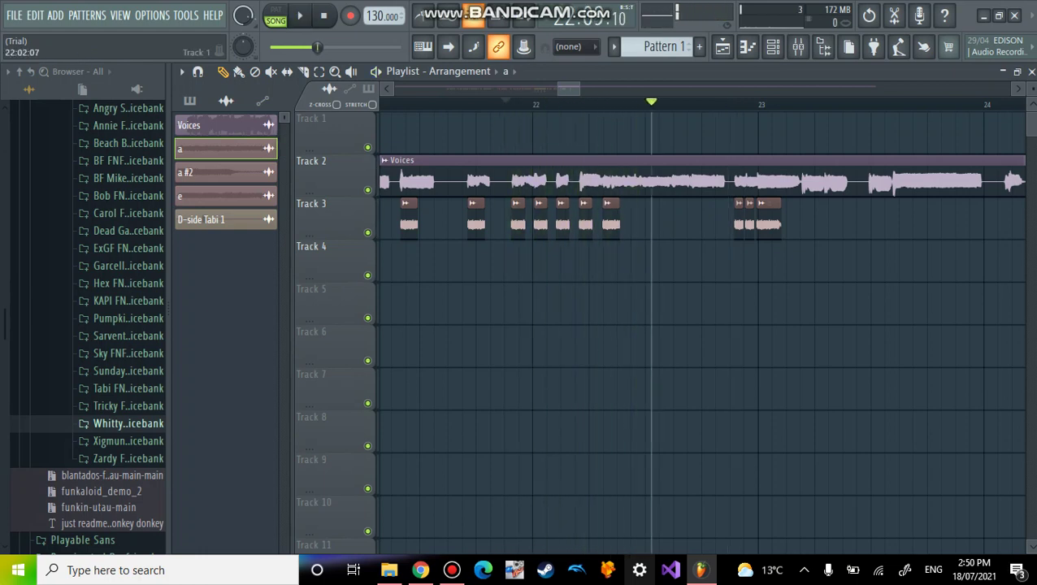
left_click(650, 220)
left_click(682, 220)
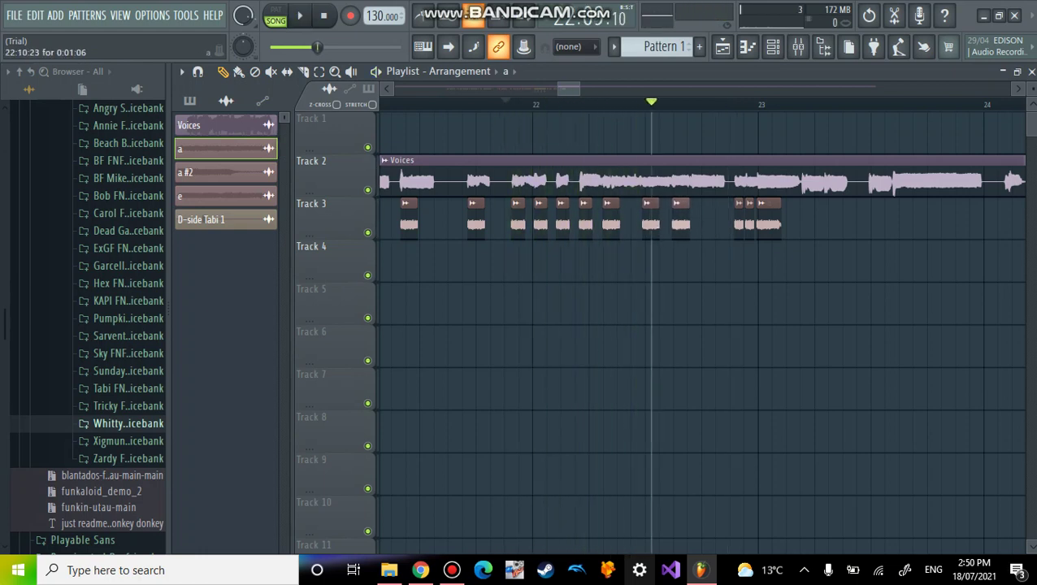
left_click(703, 219)
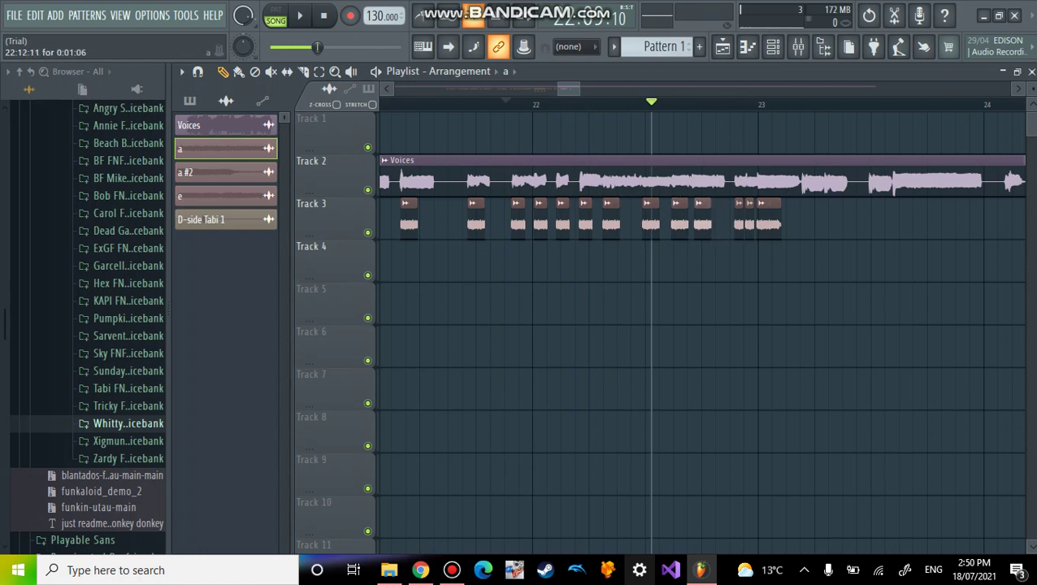
left_click_drag(704, 219, 678, 219)
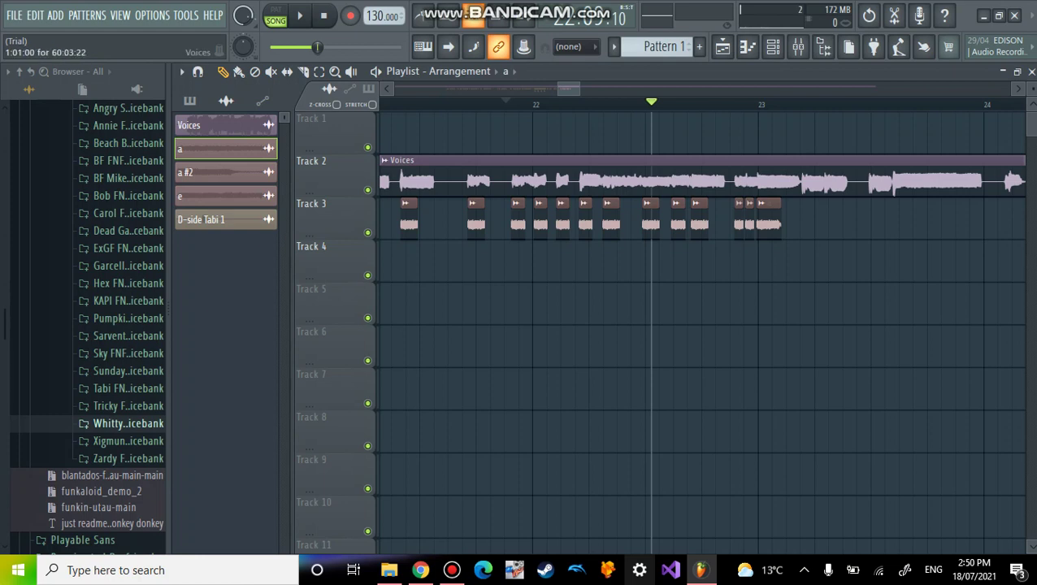
left_click(504, 104)
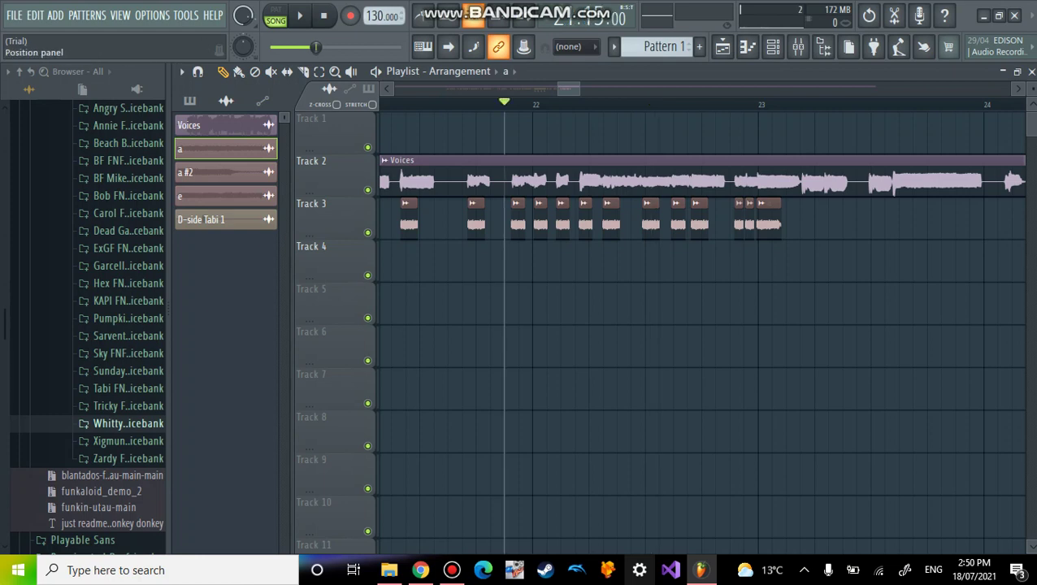